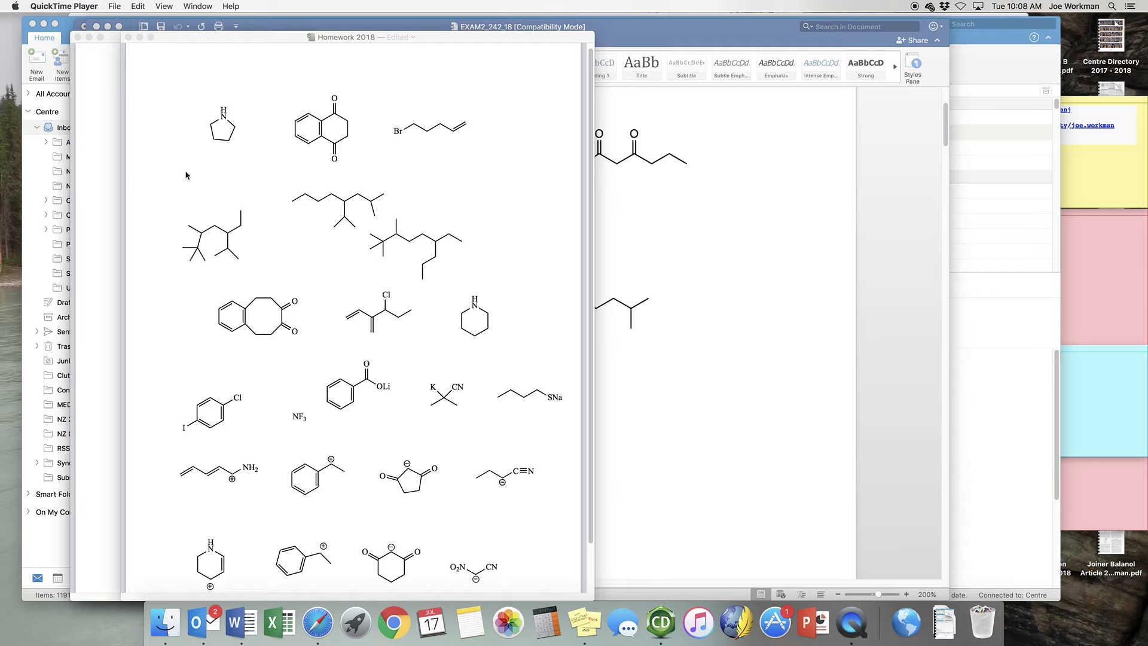
Step: Bring the Homework 2018 drawing to the front and grab the rightmost branched alkane
left_click(186, 175)
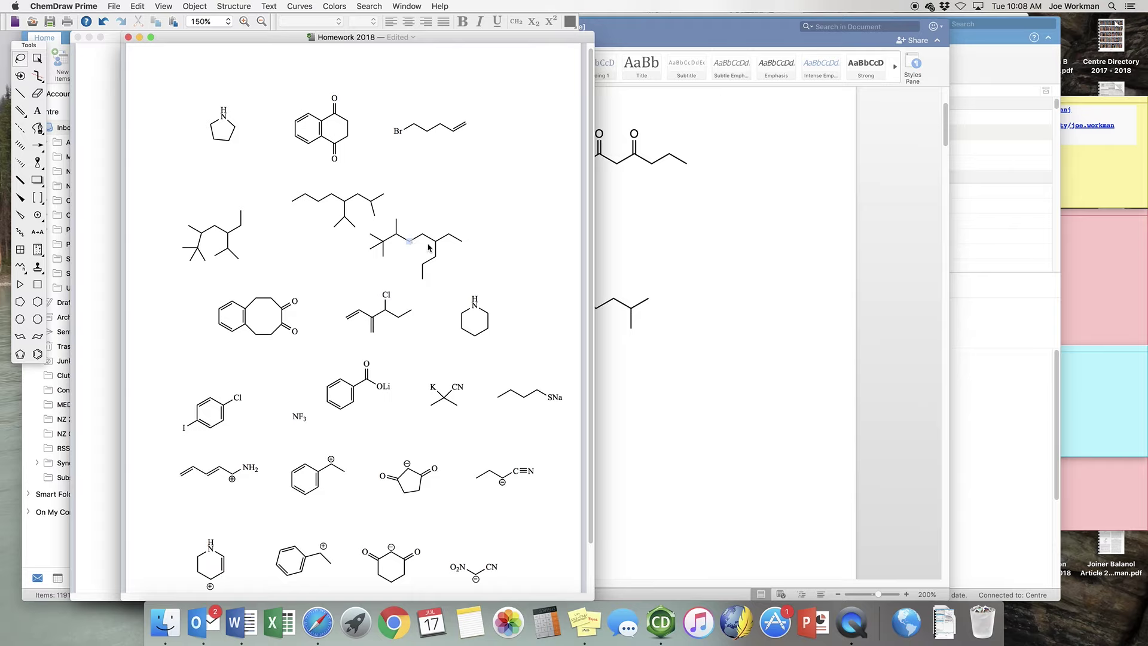
double_click(410, 245)
Step: Line up the three branched alkanes by moving the right one further right and the middle one down
left_click_drag(409, 245, 491, 236)
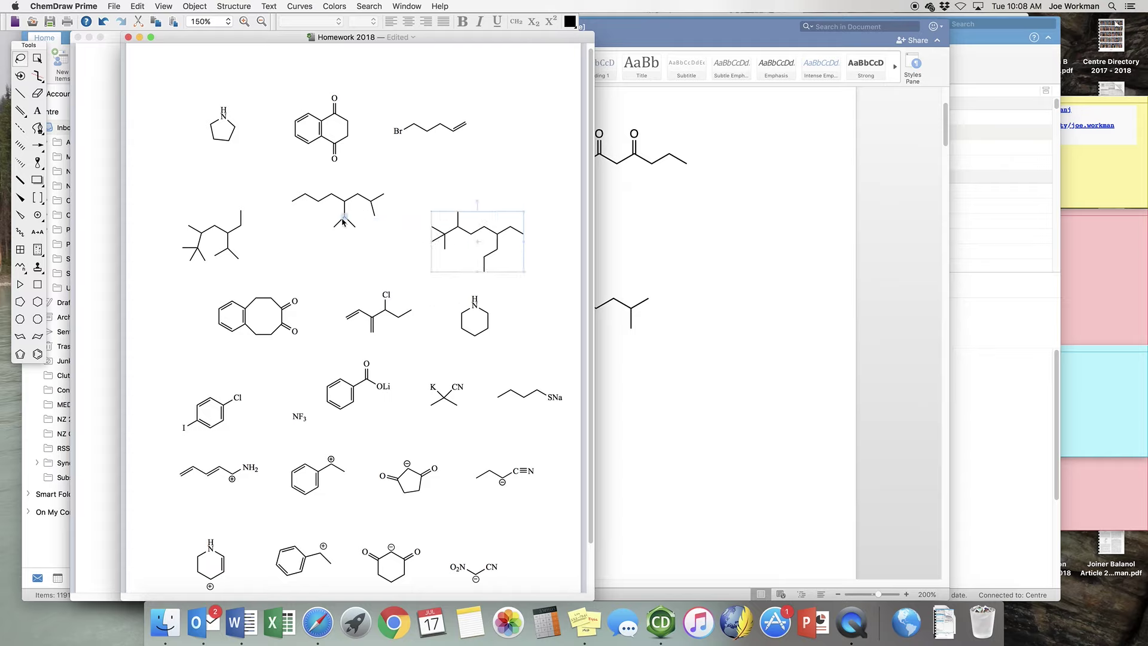
double_click(344, 203)
left_click_drag(345, 203, 339, 229)
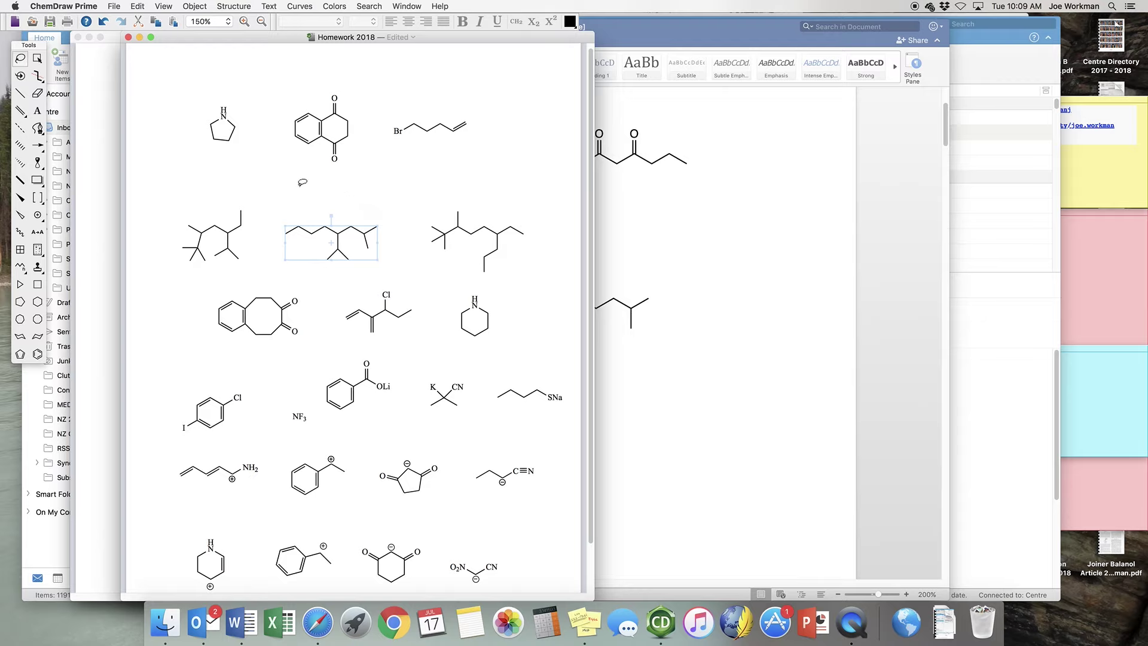
left_click(193, 5)
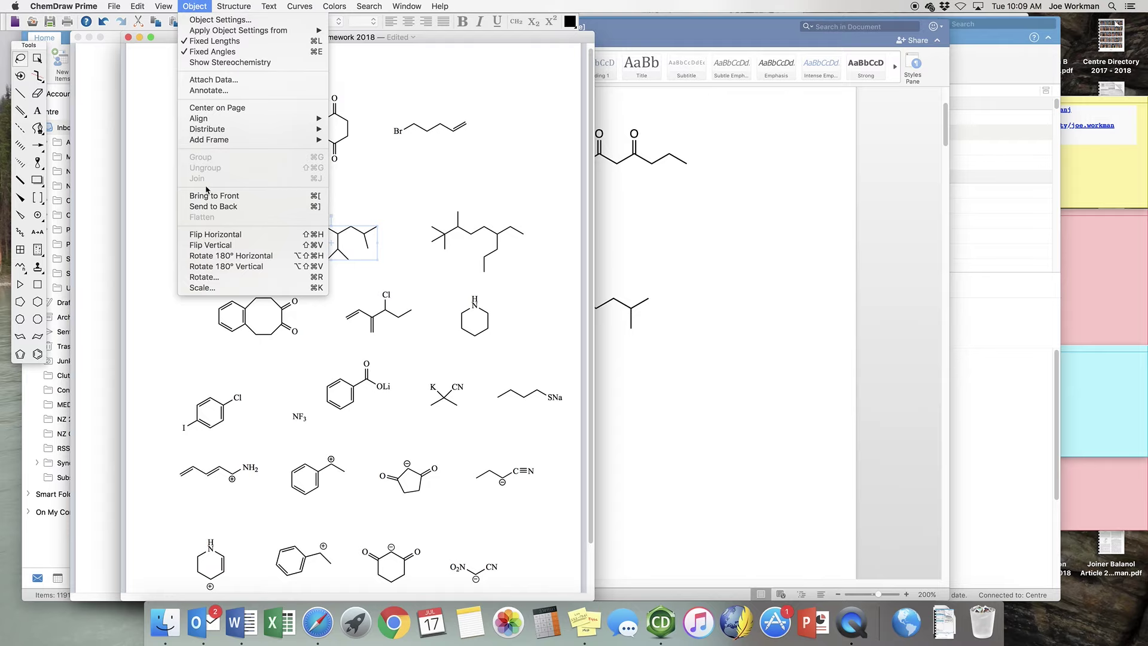
Step: Mirror the middle alkane horizontally and flip the left alkane vertically
left_click(208, 235)
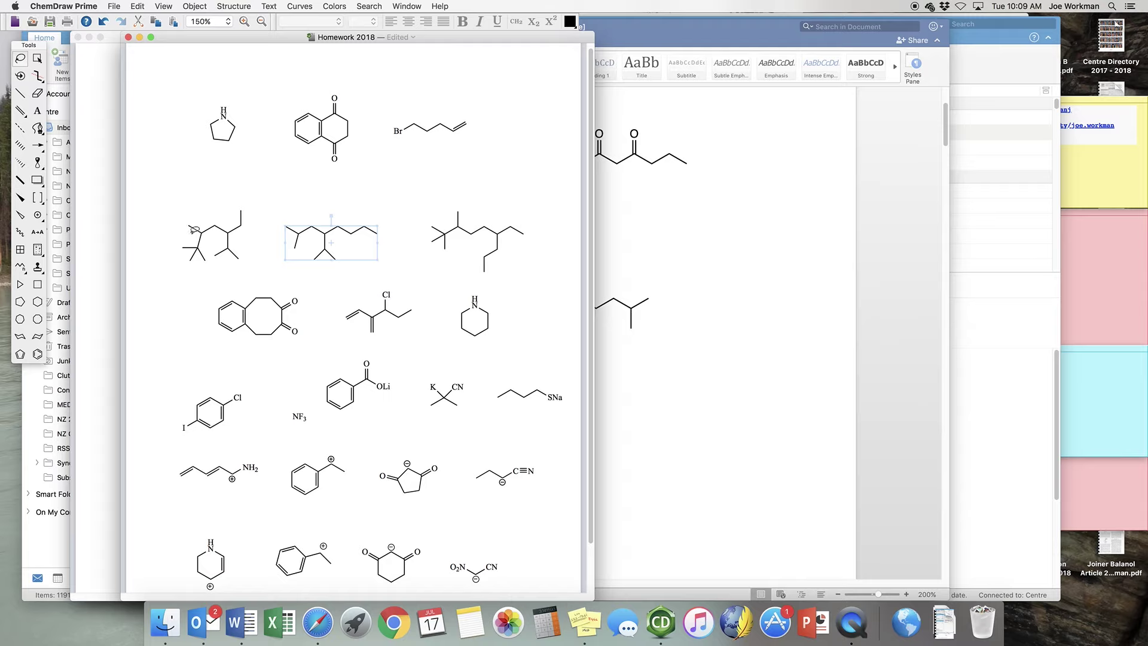
left_click(202, 235)
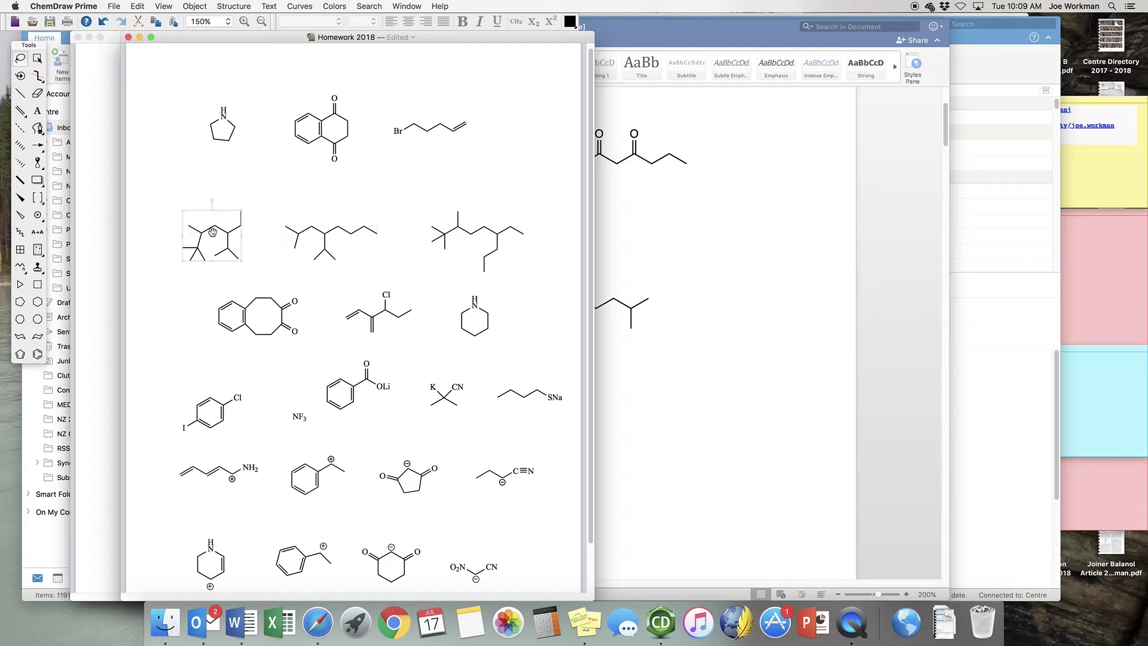
left_click(196, 6)
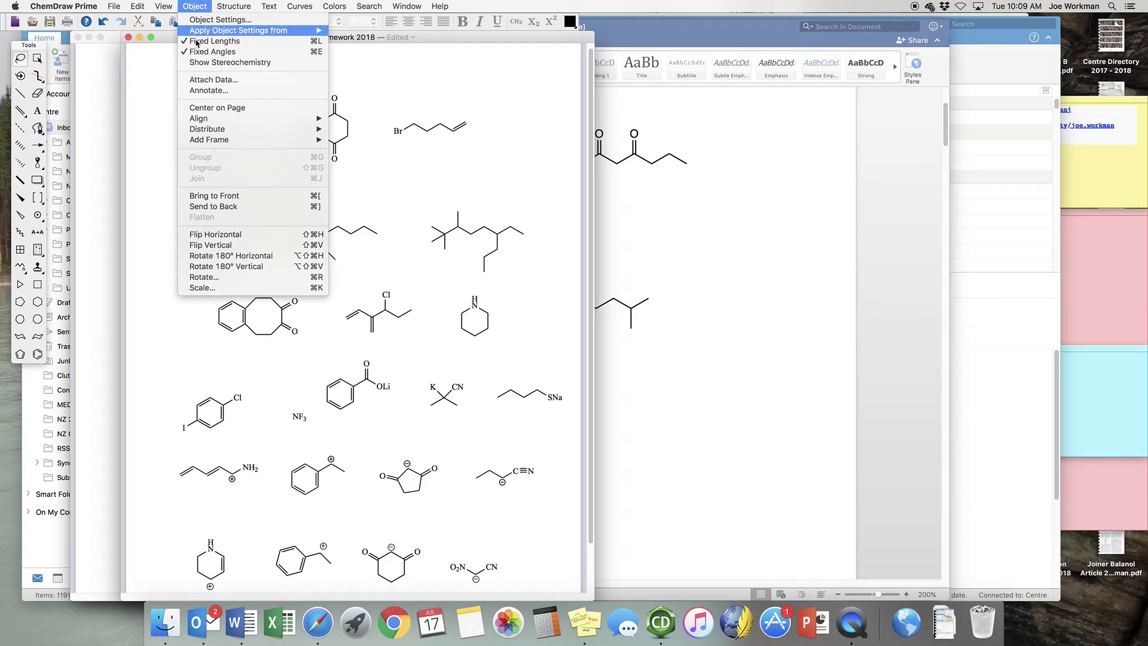
left_click(210, 246)
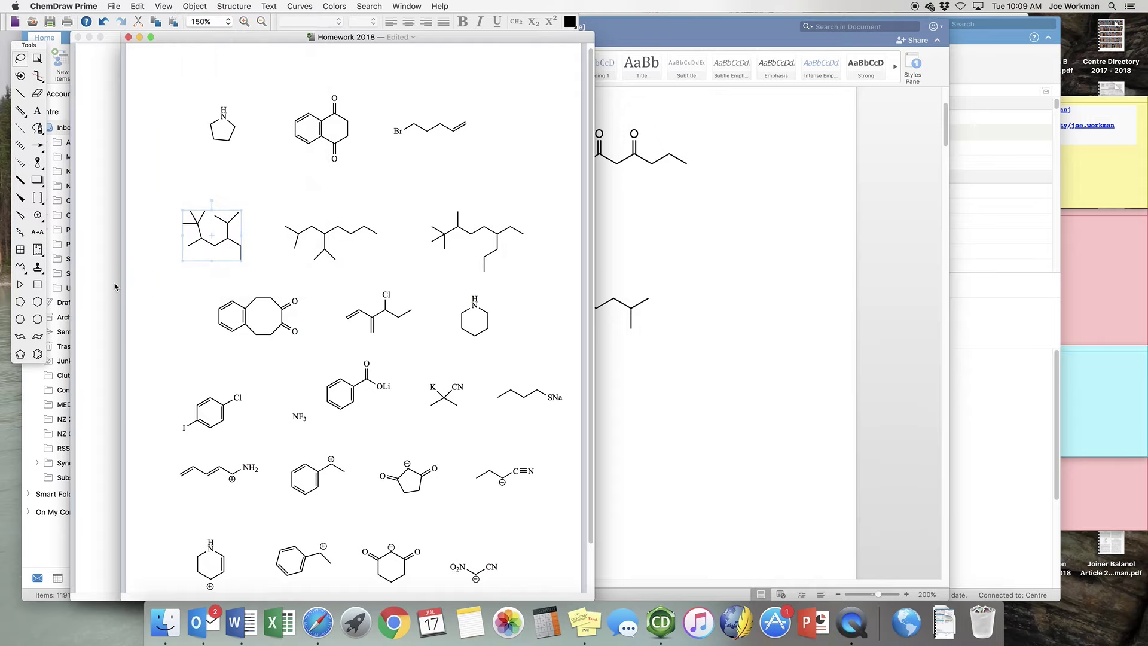
Step: Rotate the left alkane 180° vertically to turn it back, then bring up the Rotate dialog
left_click(195, 7)
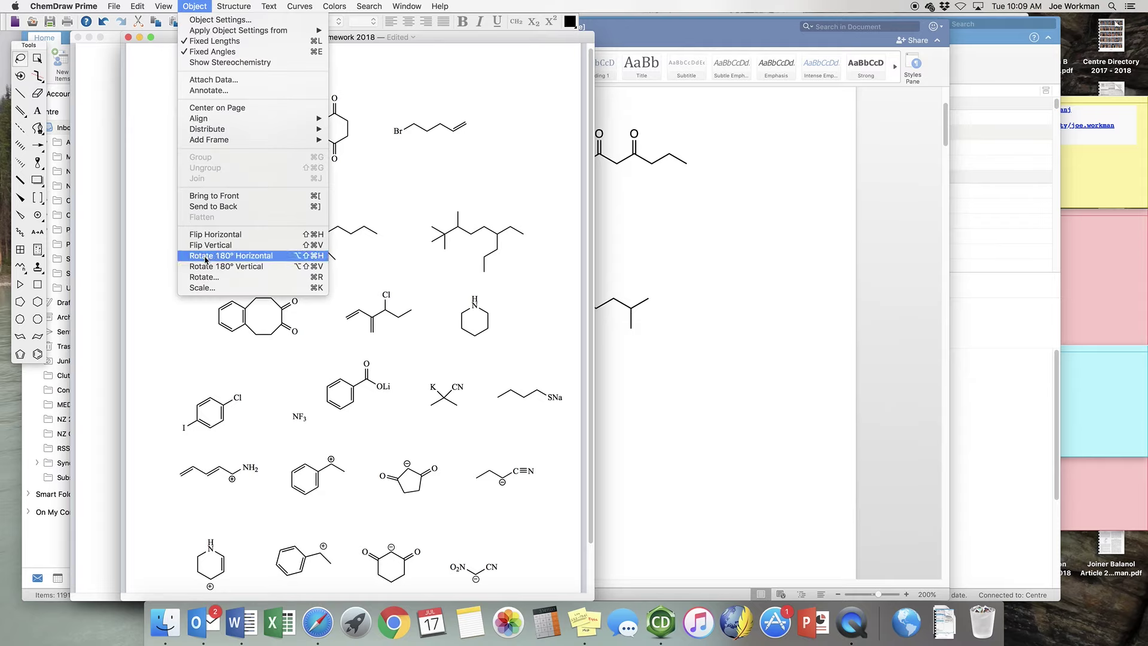
left_click(205, 267)
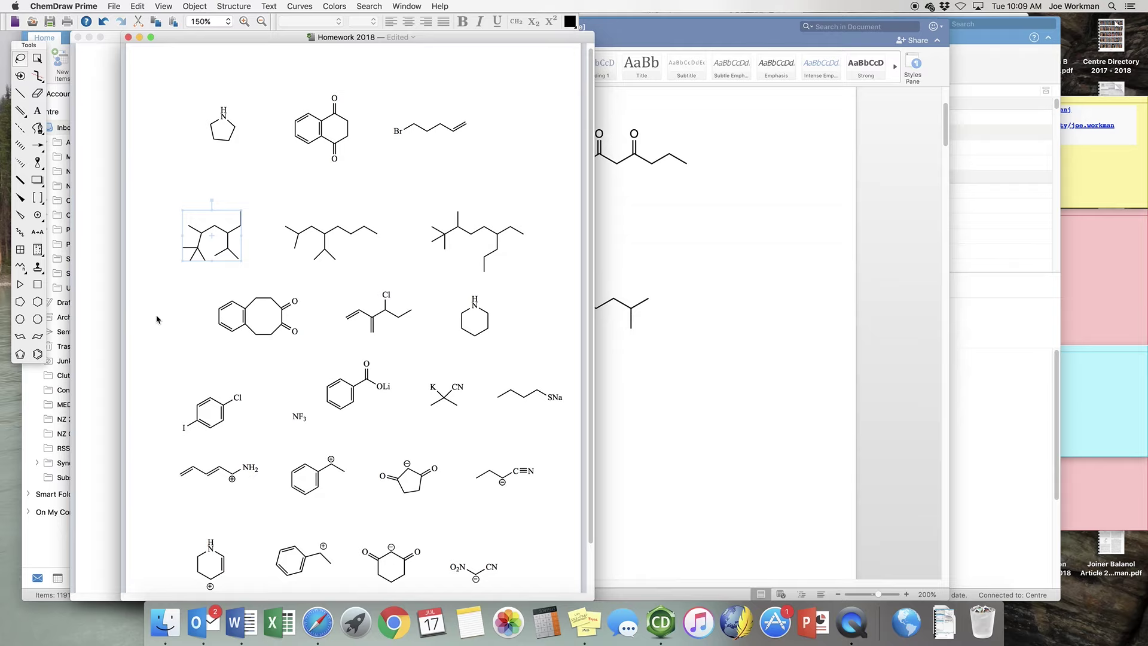
left_click(191, 6)
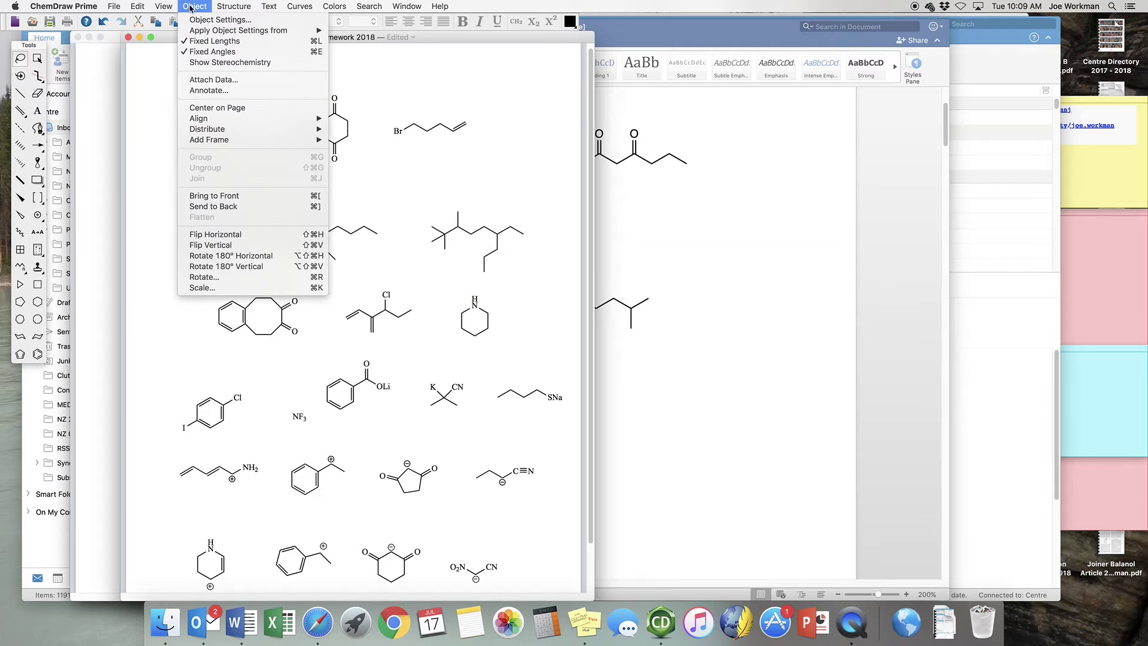
left_click(203, 277)
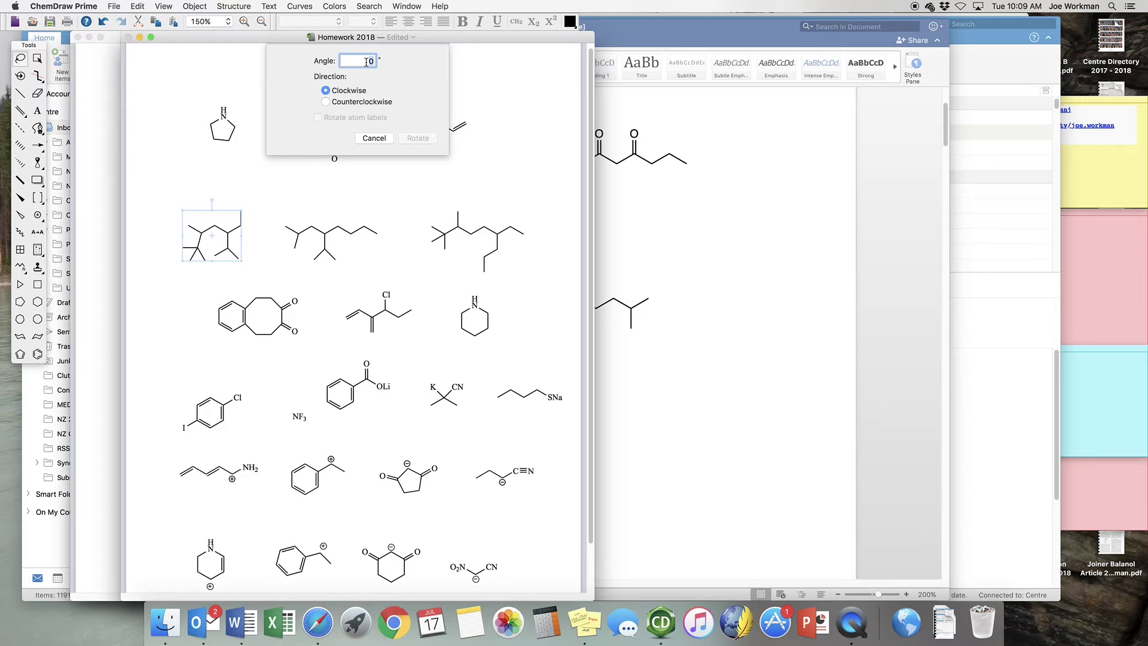
type("9")
left_click(411, 138)
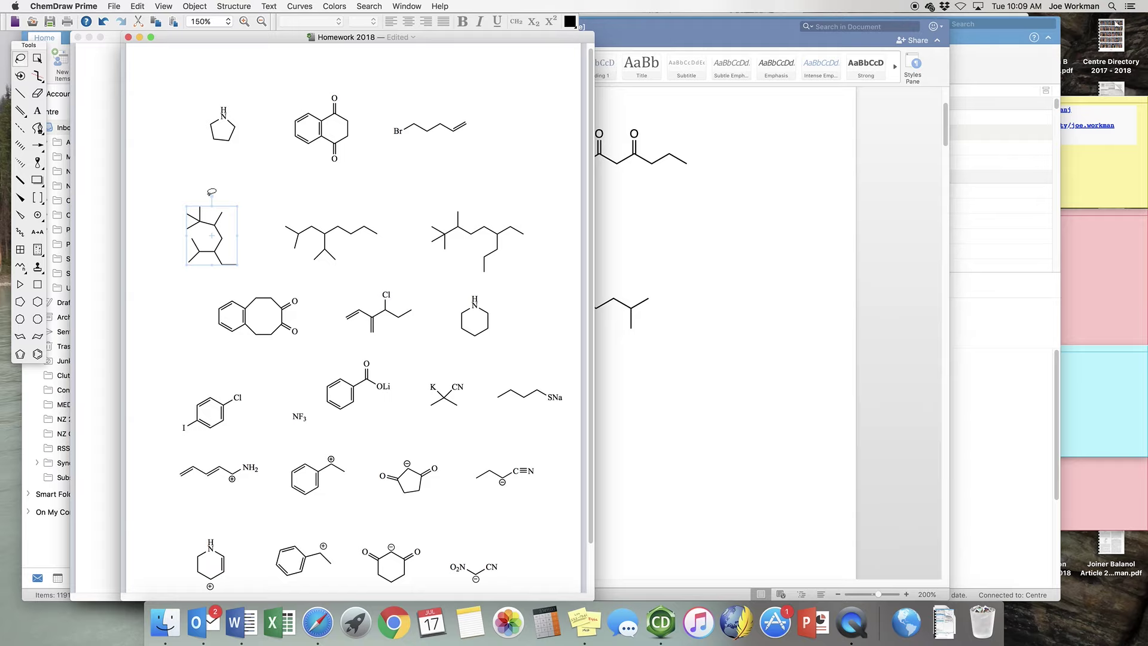
key("Delete")
left_click_drag(219, 201, 149, 235)
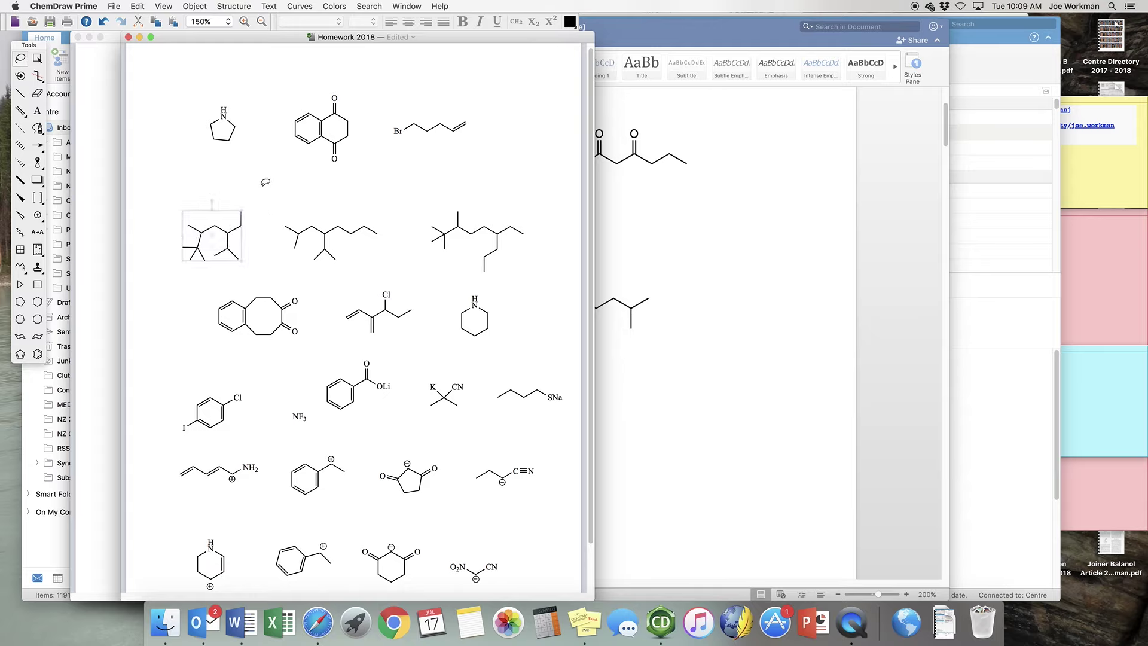
left_click(404, 207)
mouse_move(519, 188)
left_mouse_down()
mouse_move(460, 176)
mouse_move(255, 175)
mouse_move(168, 207)
mouse_move(138, 246)
mouse_move(178, 269)
mouse_move(269, 290)
mouse_move(539, 258)
mouse_move(549, 281)
left_mouse_up()
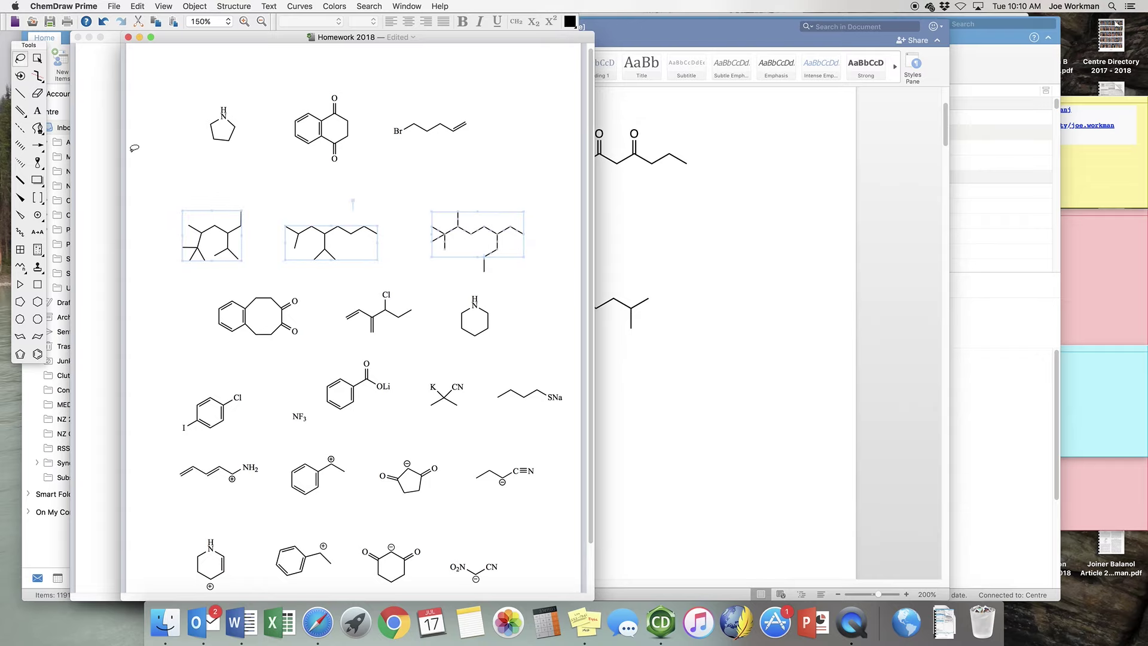
left_click(37, 58)
mouse_move(162, 188)
left_mouse_down()
mouse_move(174, 260)
mouse_move(542, 282)
left_mouse_up()
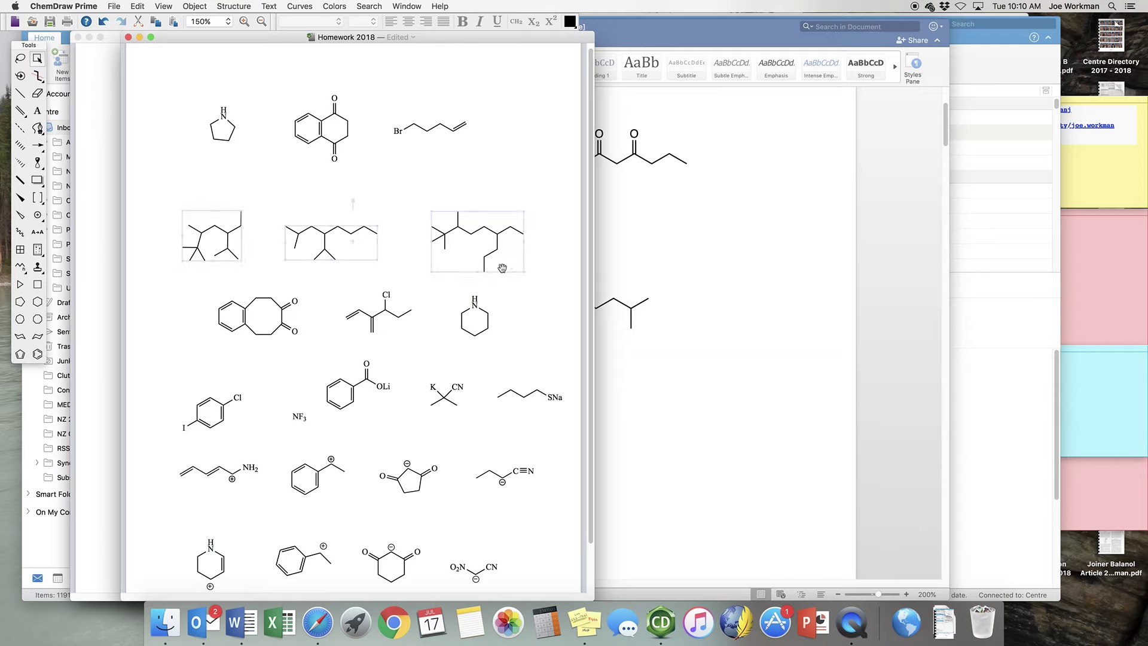
left_click(245, 6)
mouse_move(192, 5)
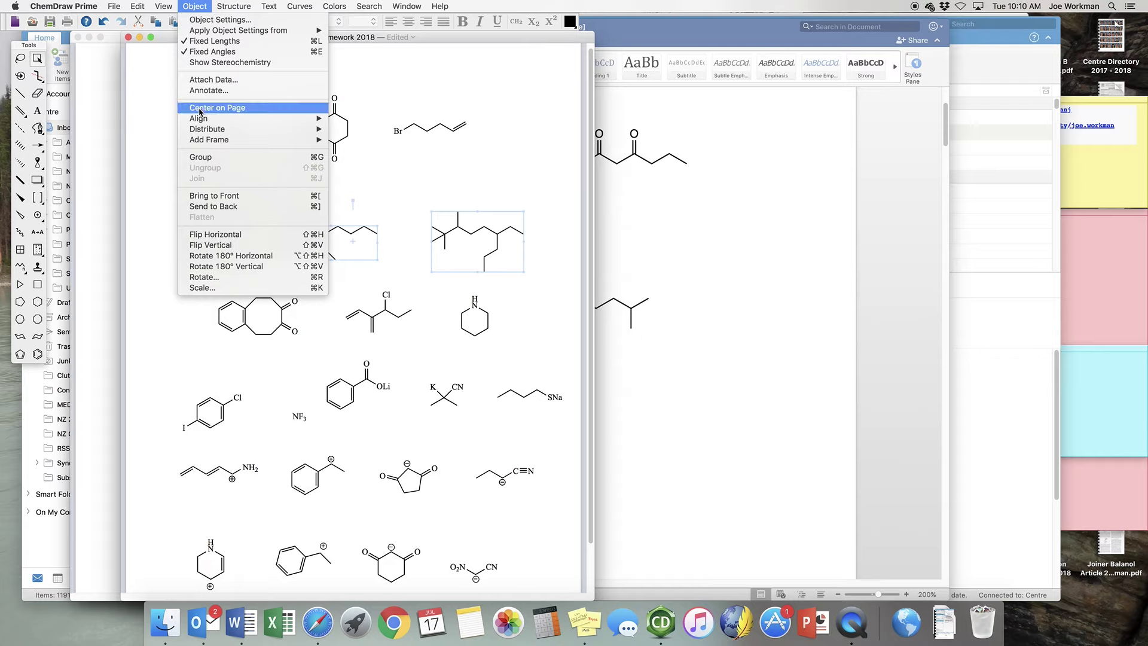
mouse_move(202, 120)
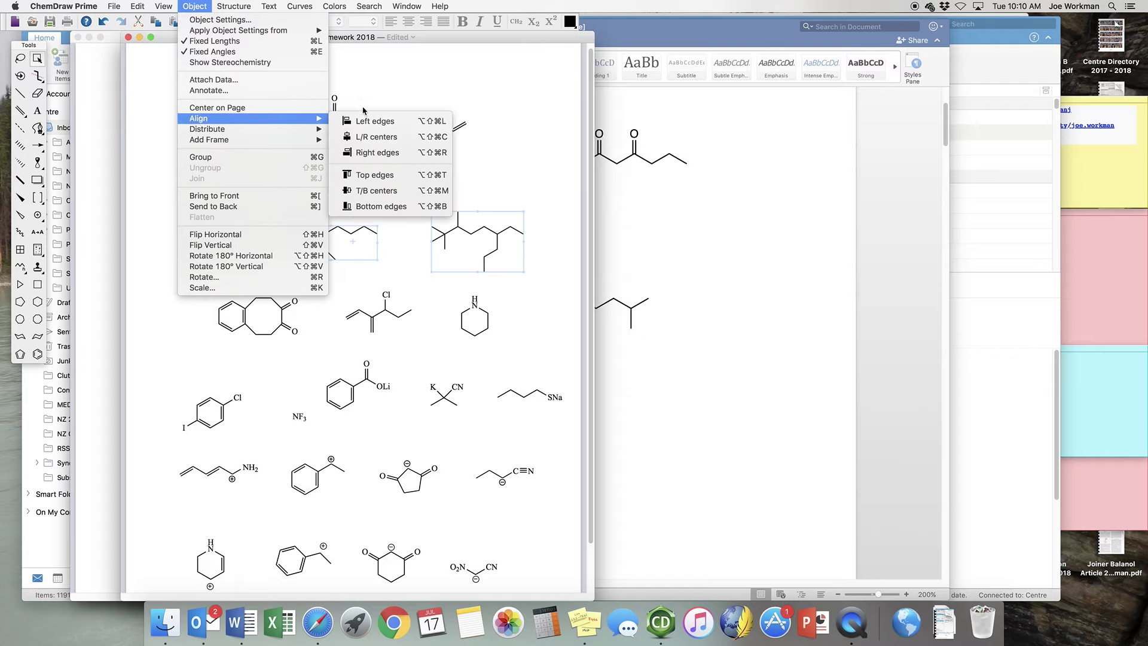
left_click(369, 190)
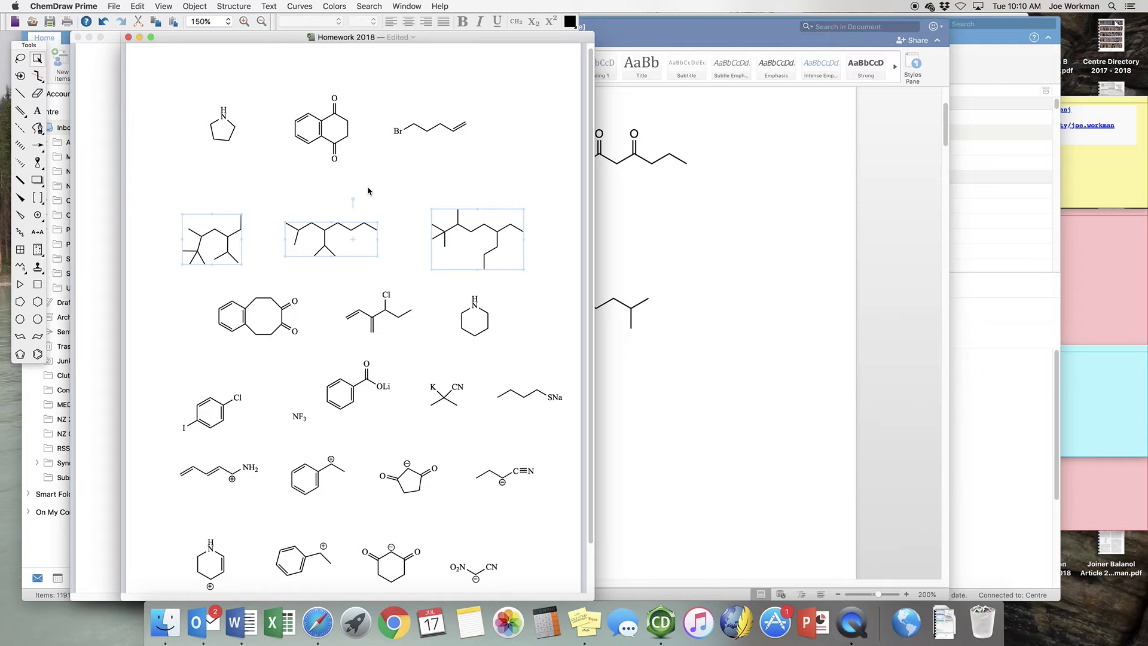
left_click(223, 6)
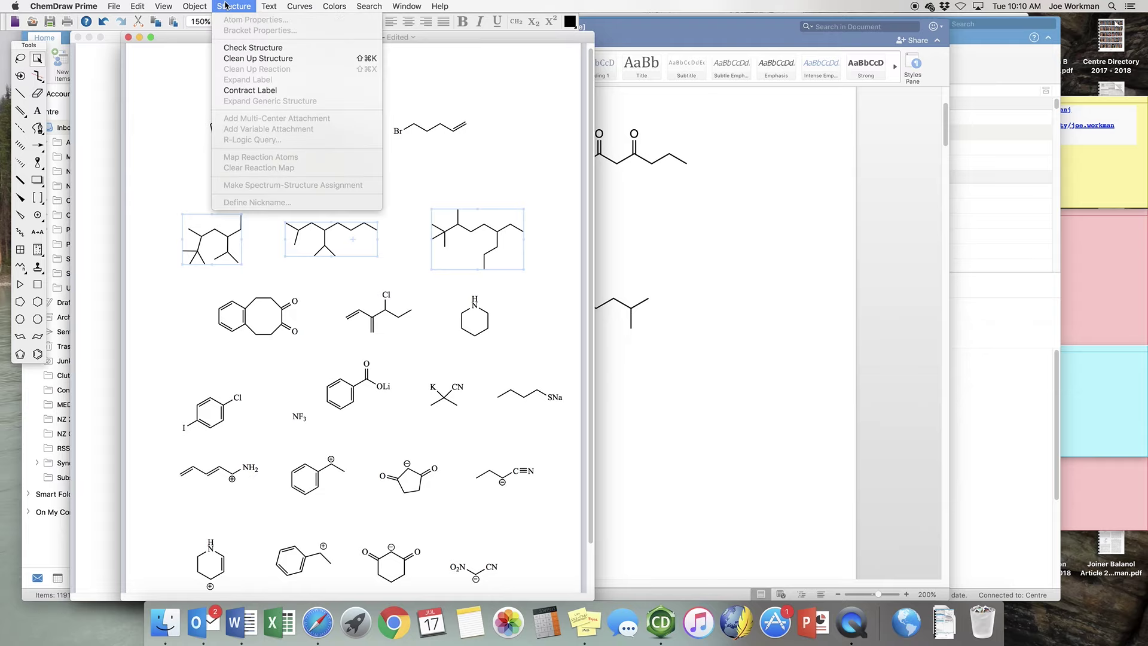
mouse_move(205, 5)
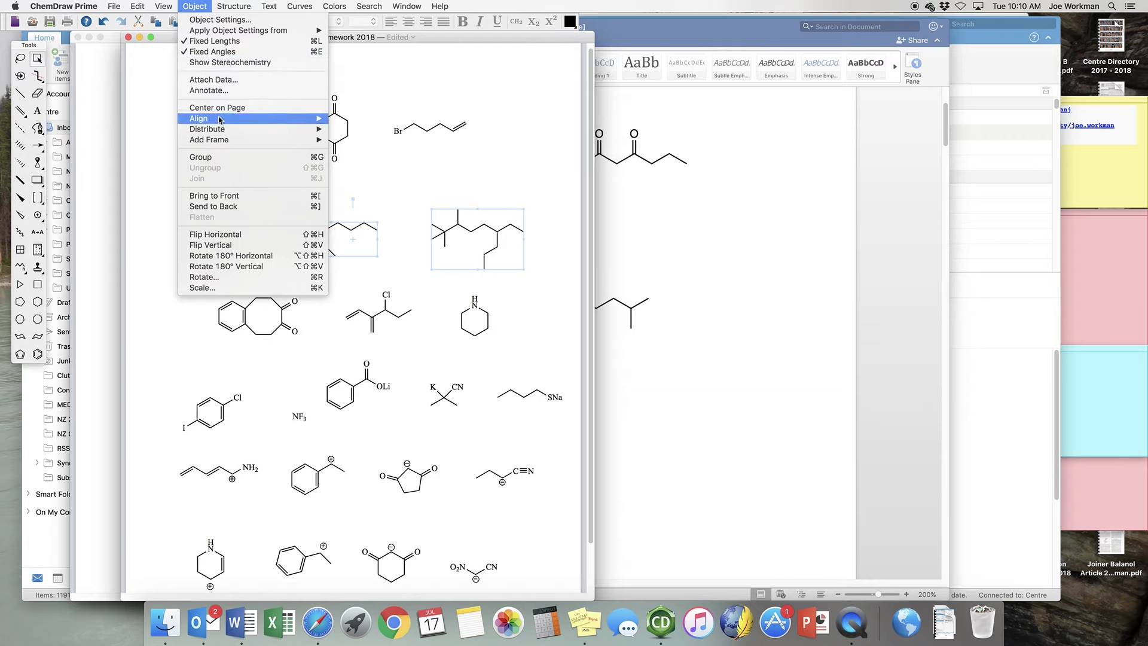
mouse_move(220, 139)
mouse_move(221, 117)
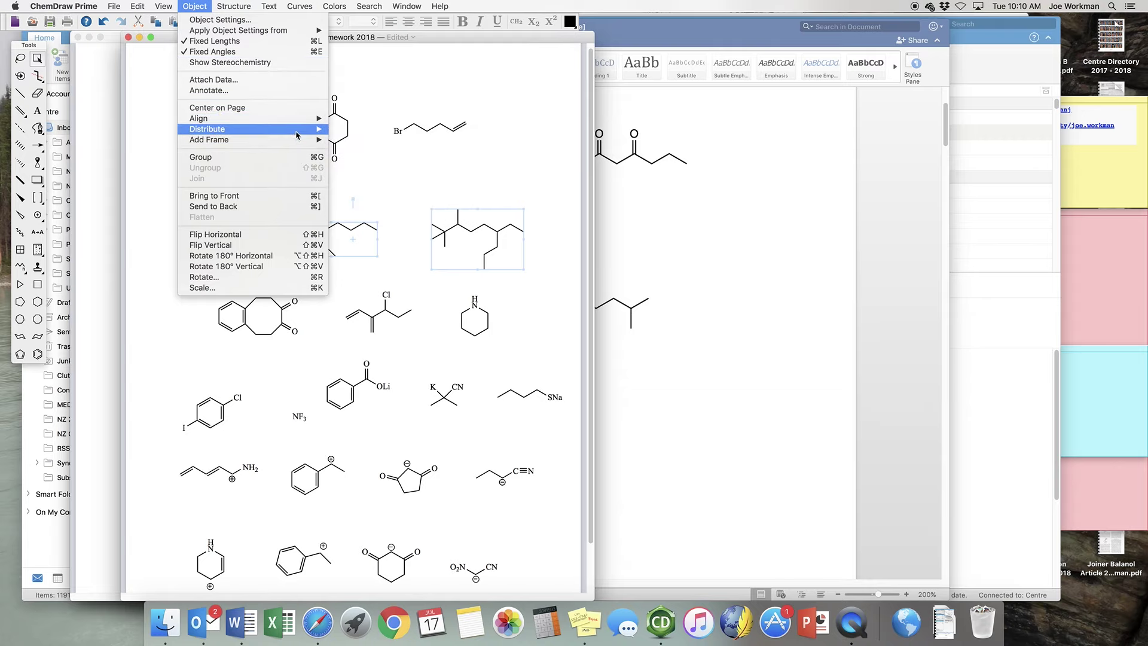
left_click(364, 207)
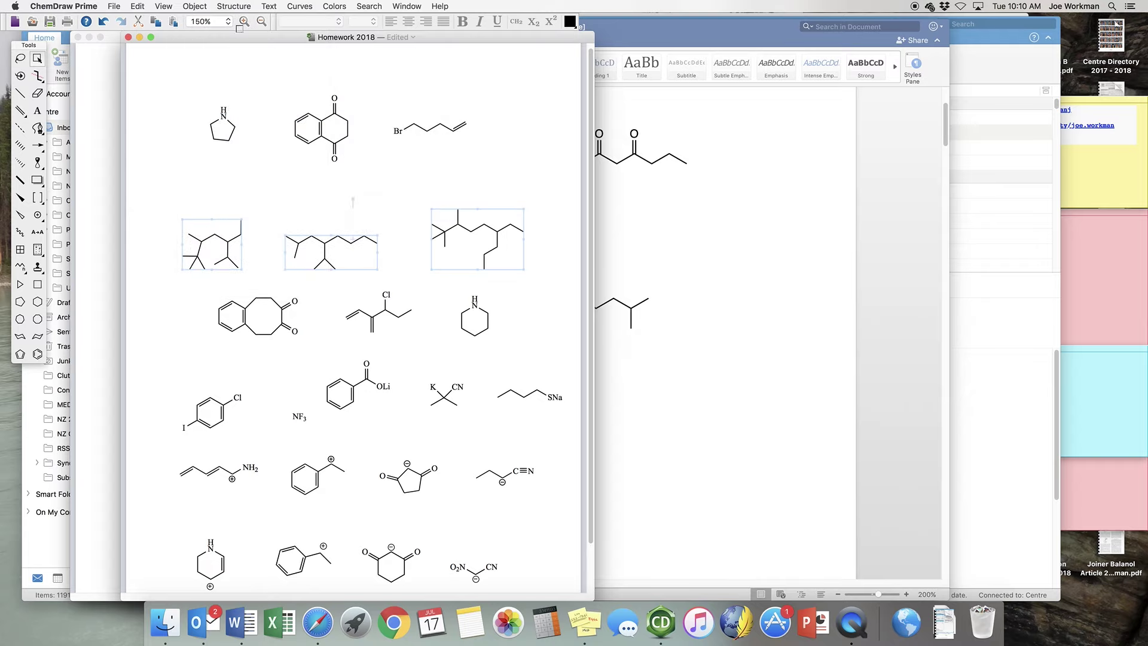
left_click(195, 5)
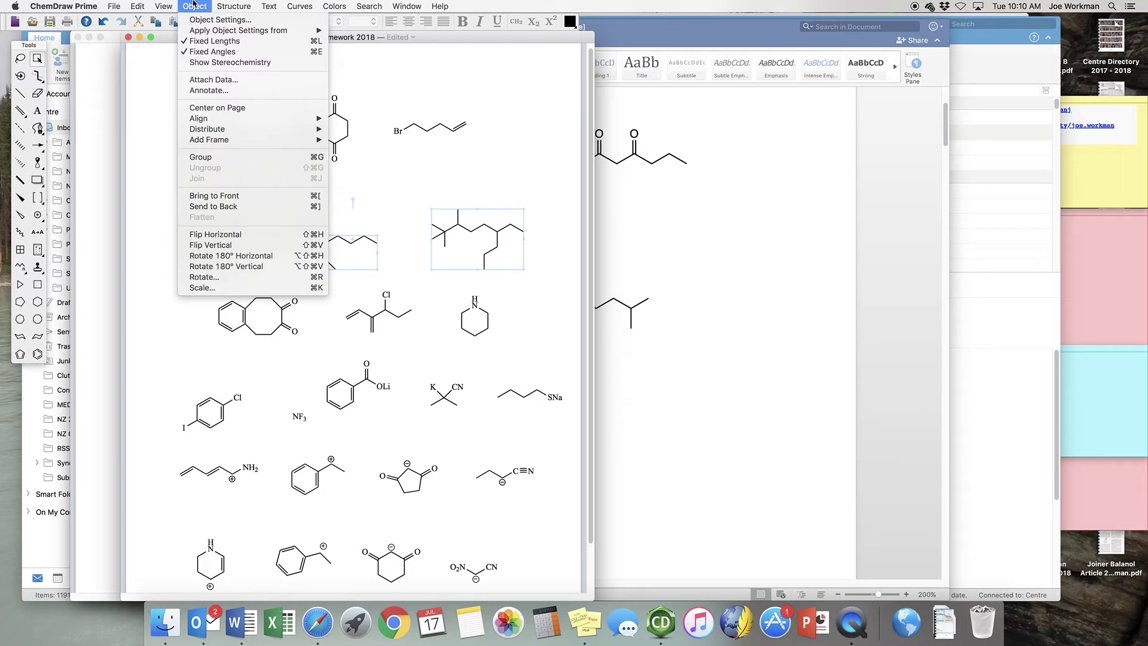
mouse_move(225, 119)
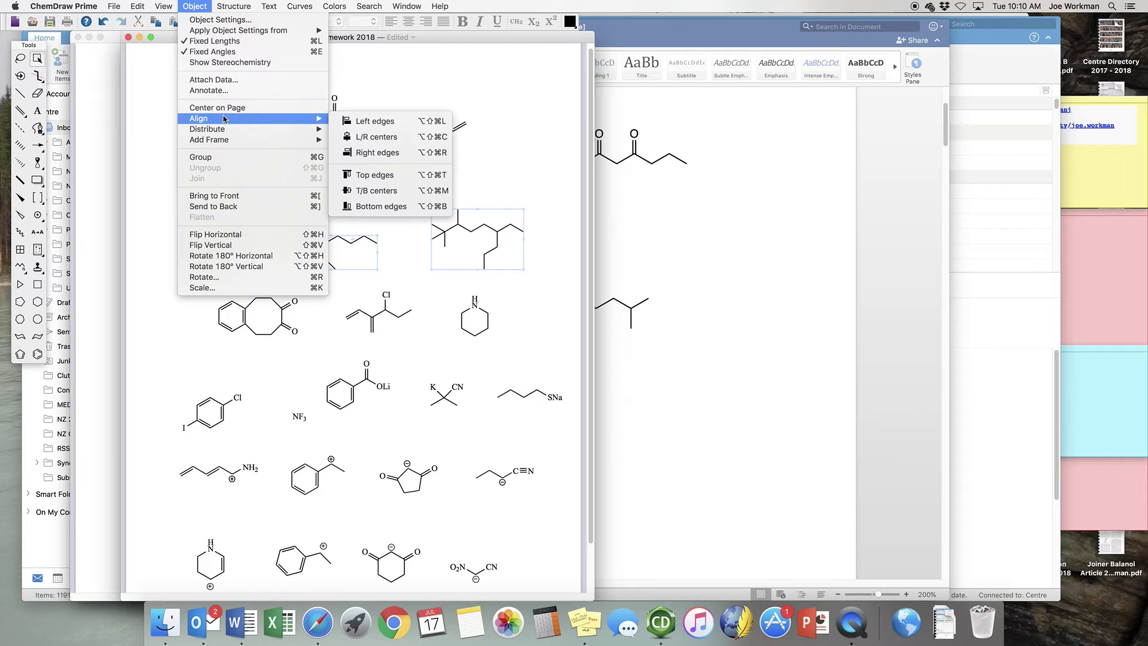
left_click(381, 138)
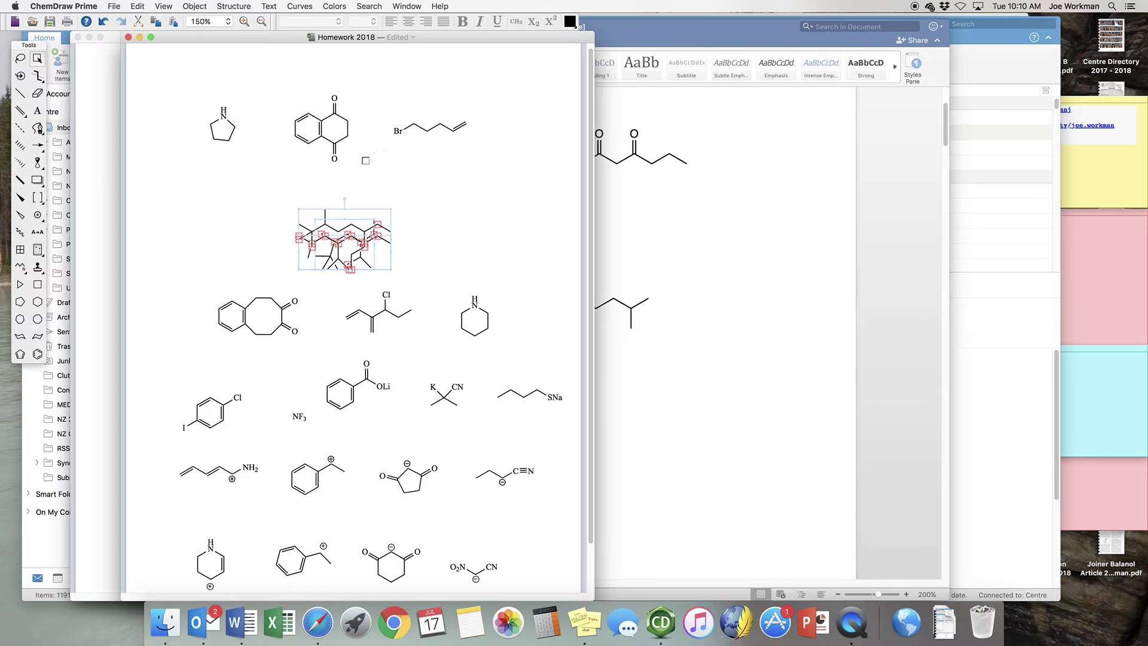
key("super+z")
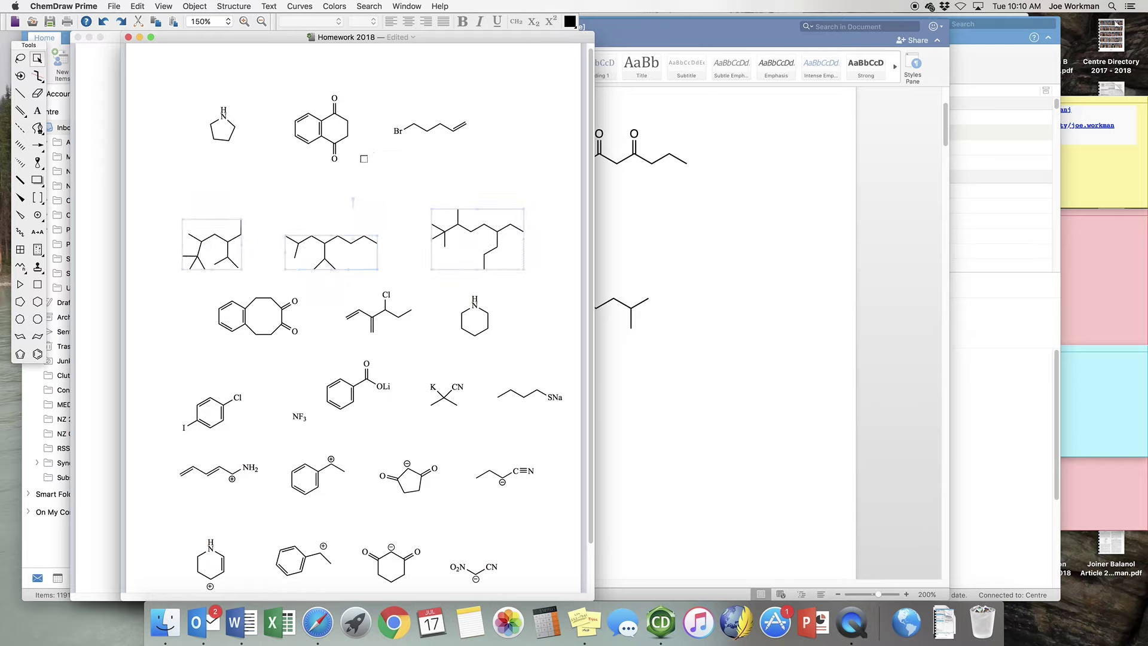
left_click(192, 6)
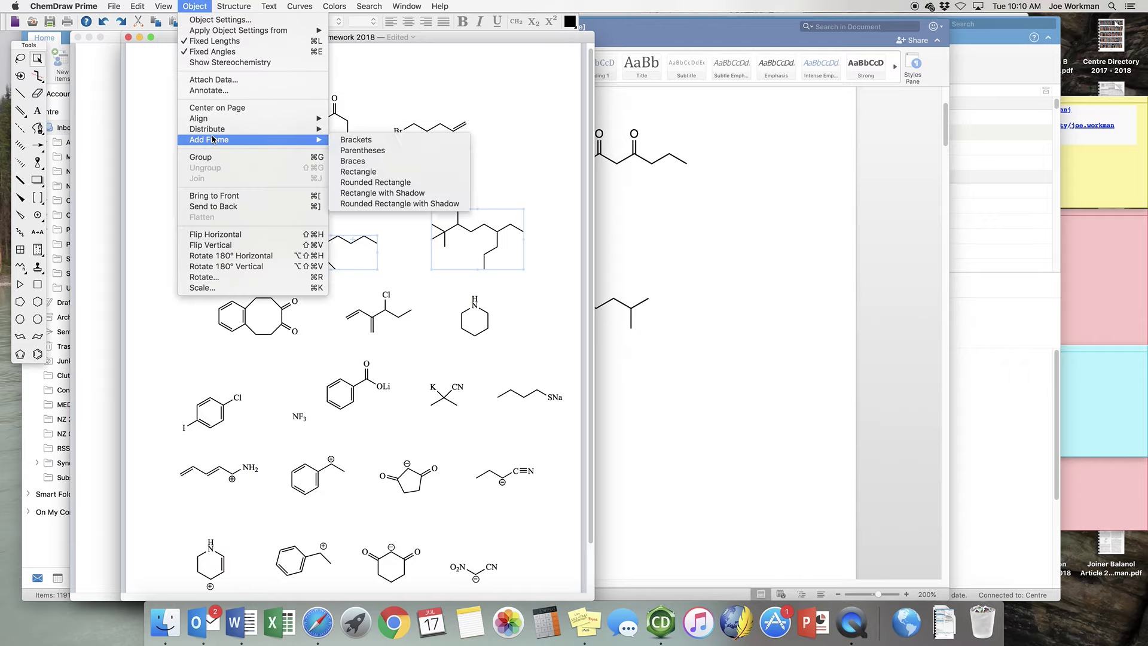
Step: Frame the selected alkanes with curly braces via Add Frame > Braces, then undo it
mouse_move(214, 133)
left_click(358, 161)
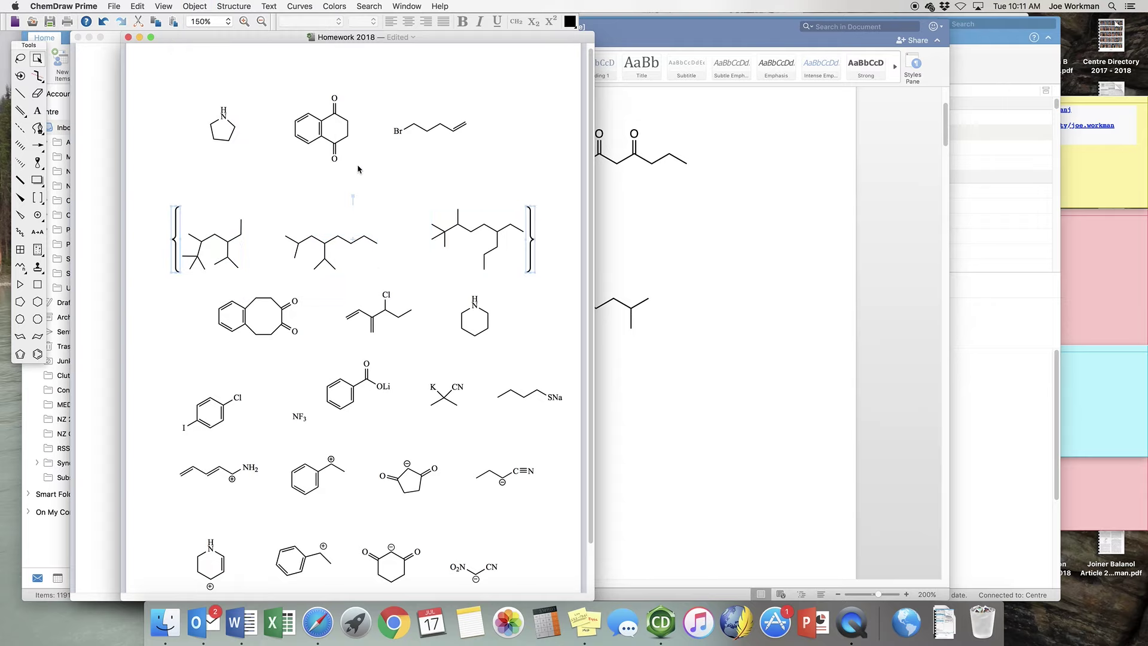
key("super+z")
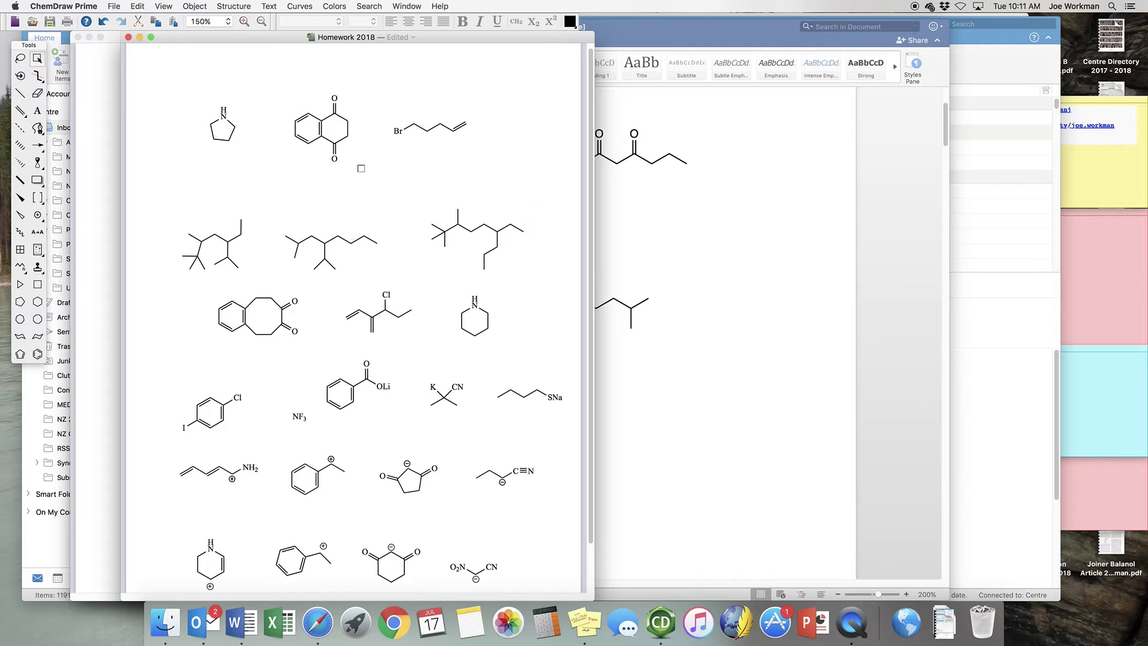
Step: Draw curly braces around all three alkanes, undo them, and return to the Word exam
left_click(33, 202)
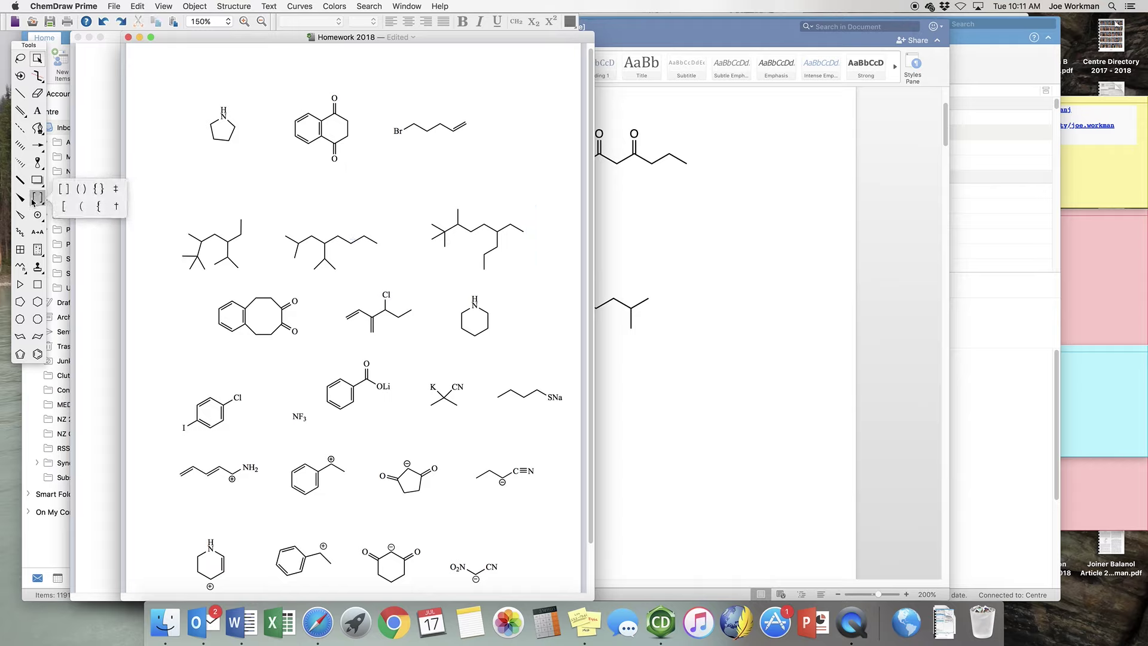
left_click(98, 190)
left_click_drag(158, 190, 301, 291)
left_click_drag(427, 293, 532, 286)
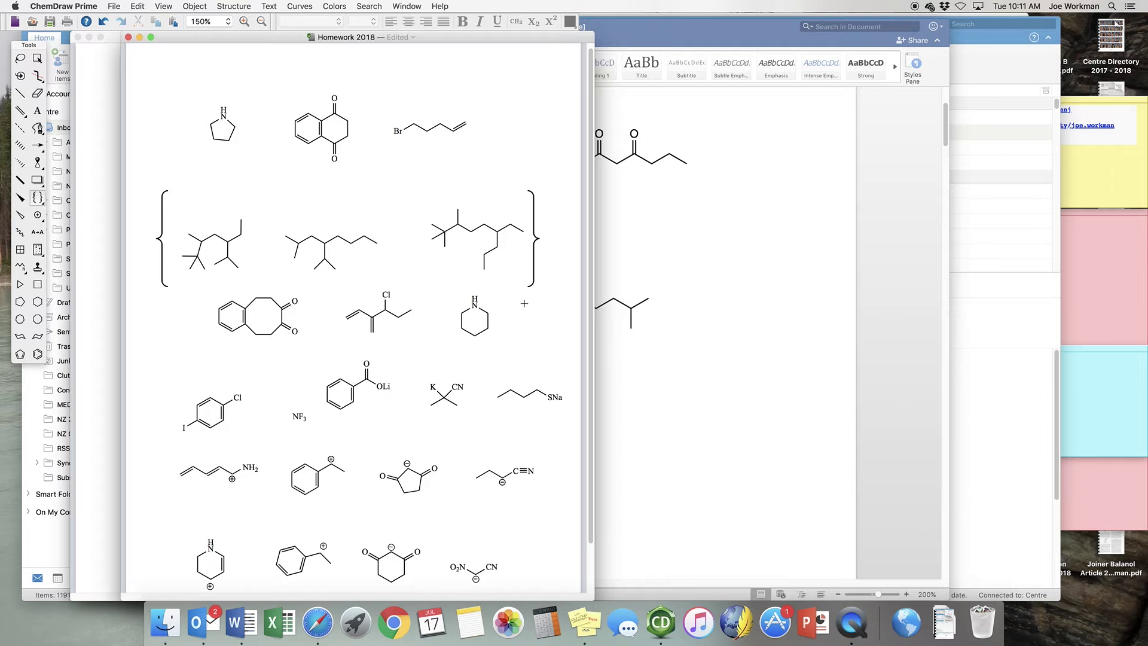
key("super+z")
left_click(37, 58)
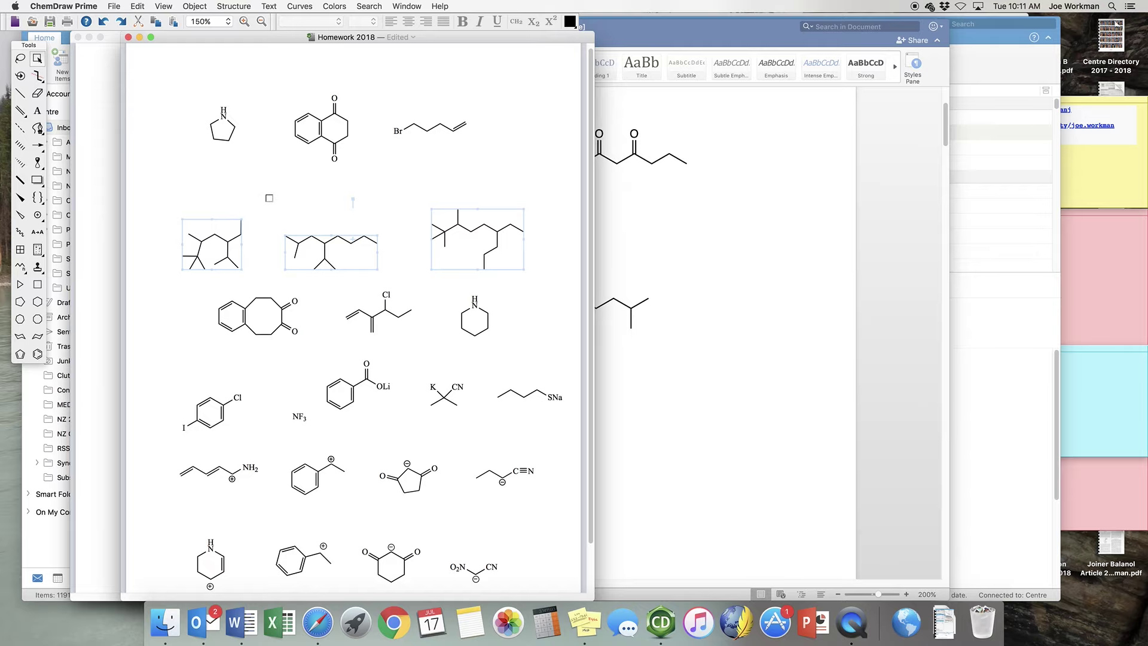
key("super+Tab")
key("super+Tab")
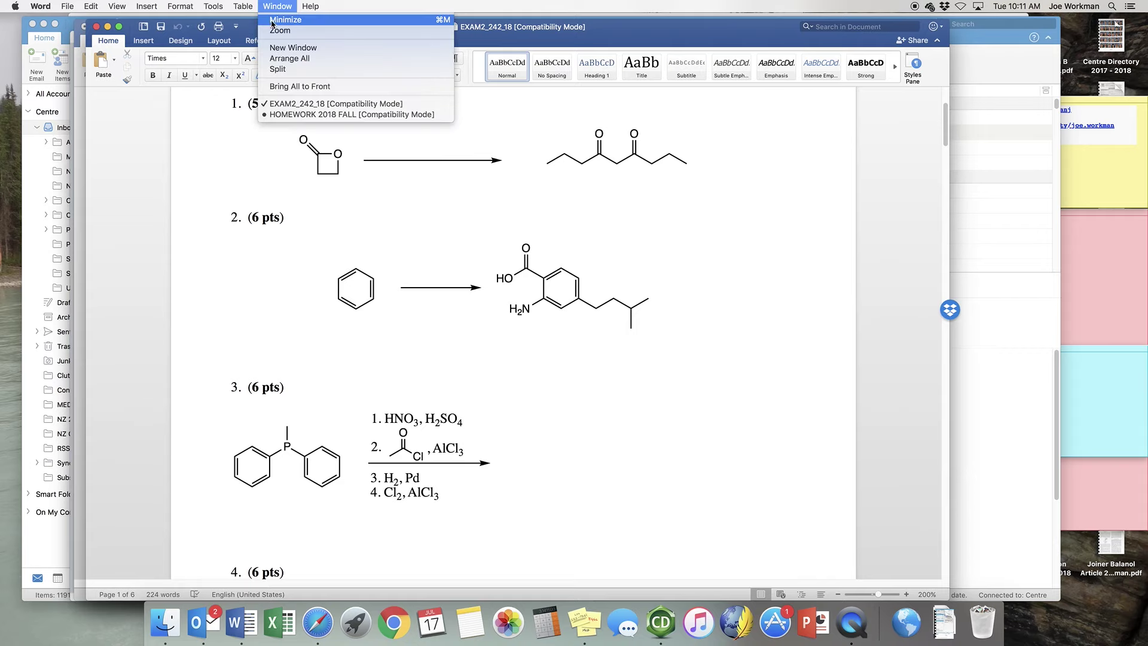
Step: In HOMEWORK 2018 FALL, delete the old structures picture under question 14
left_click(288, 115)
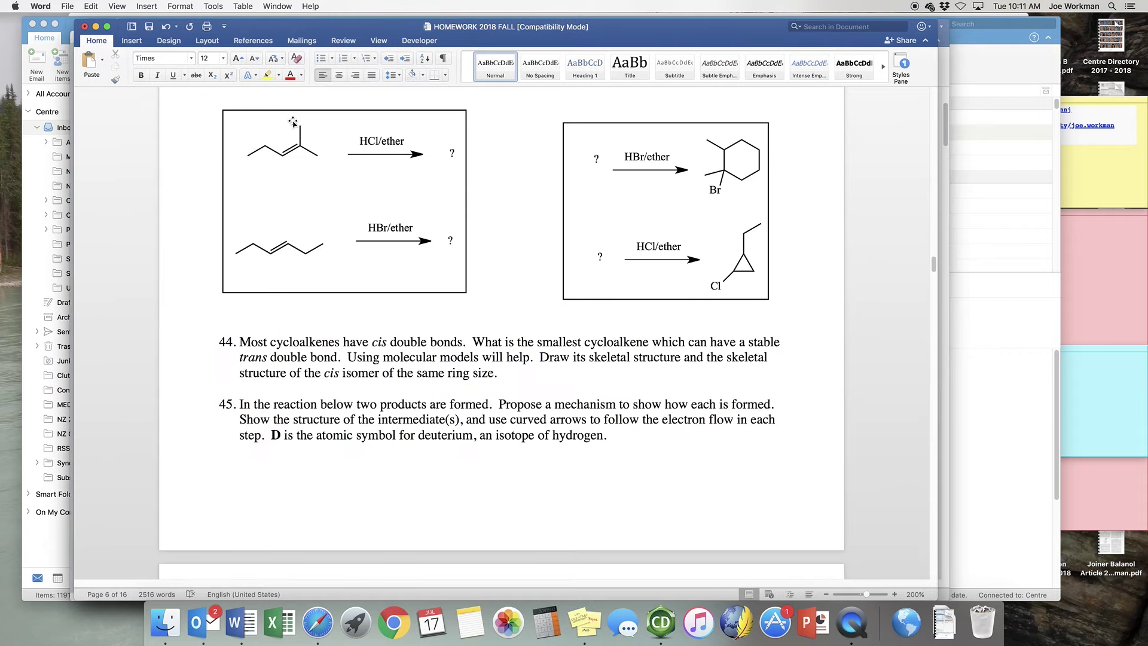
scroll(933, 263, "up", 2)
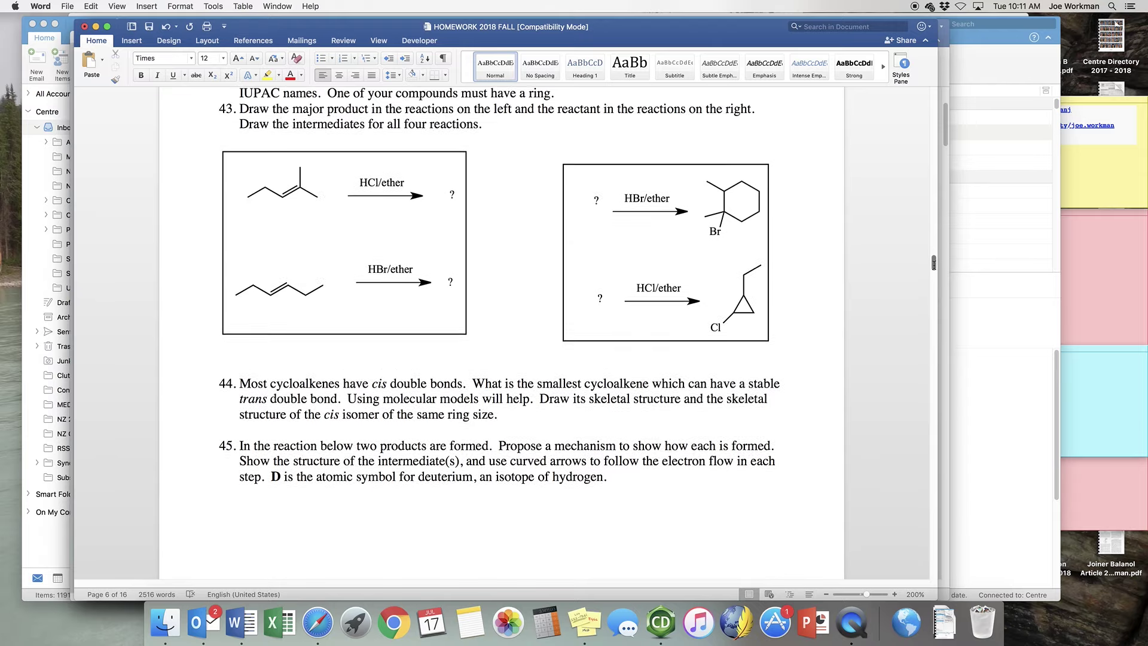
left_click_drag(934, 263, 911, 162)
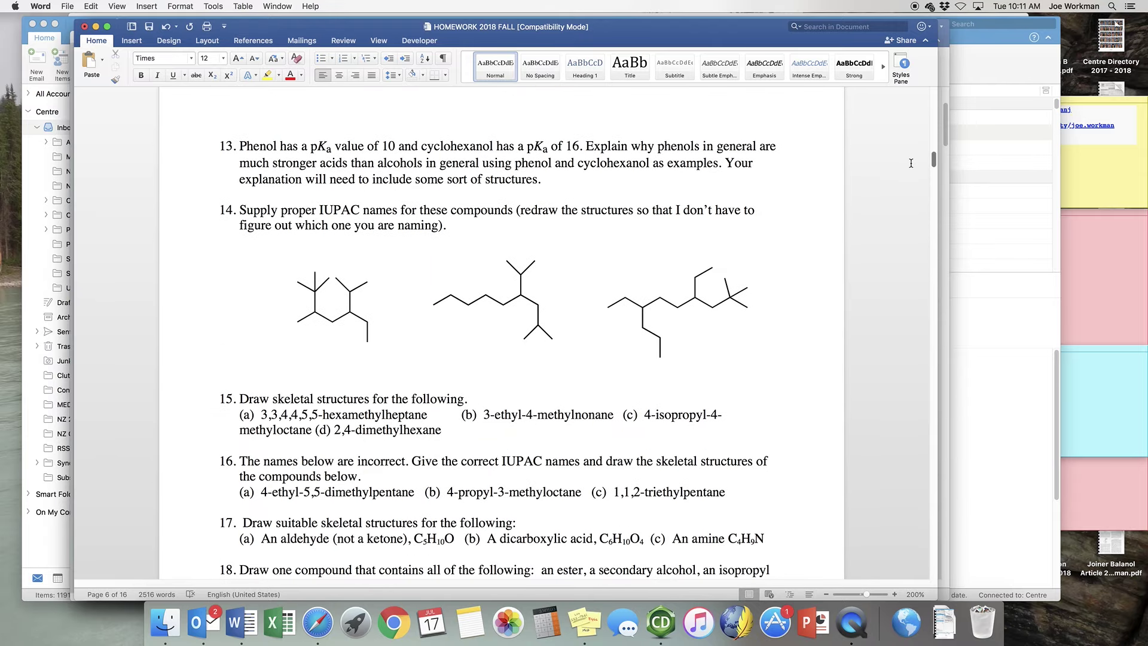
left_click(367, 320)
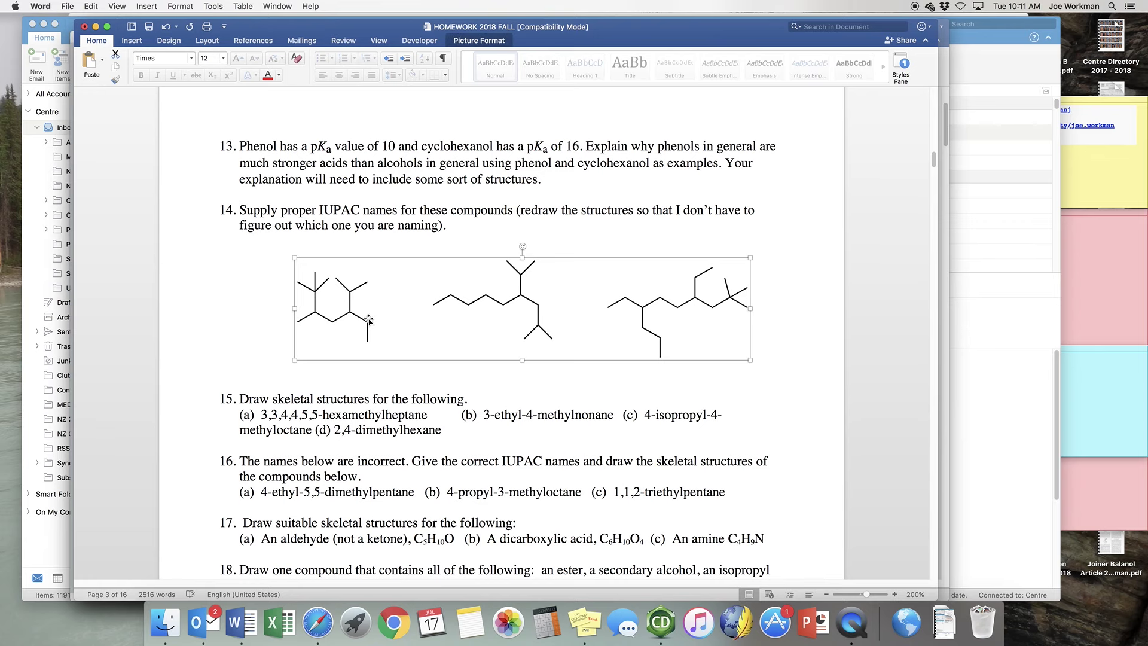
key("BackSpace")
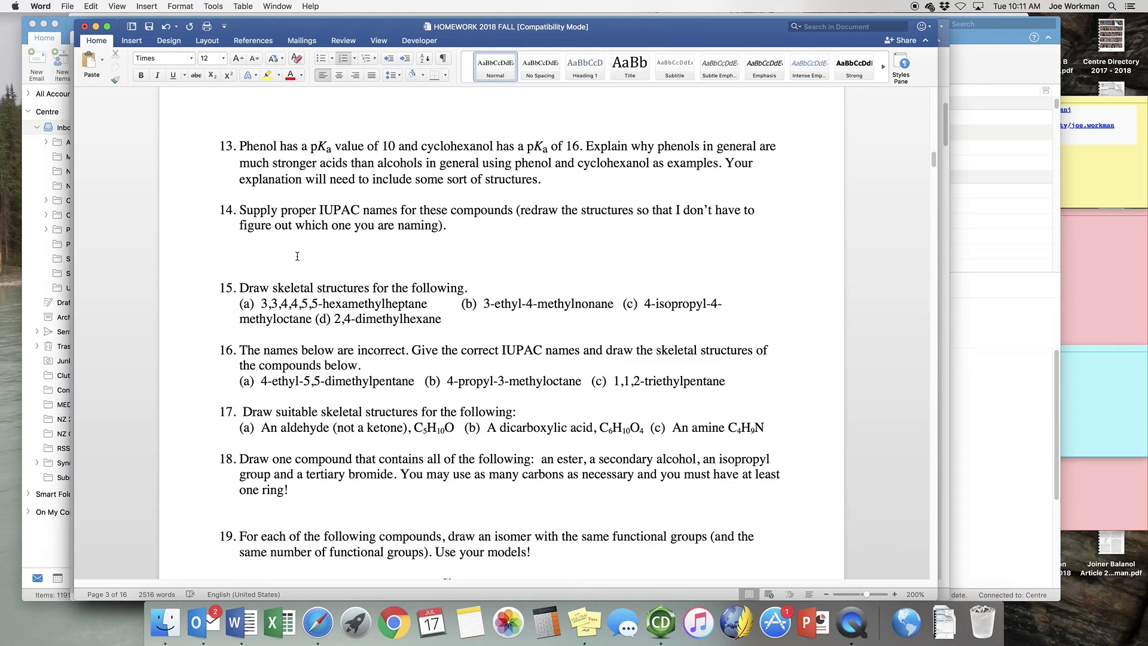
Step: Paste the three new skeletal structures in its place and return to ChemDraw
key("super+v")
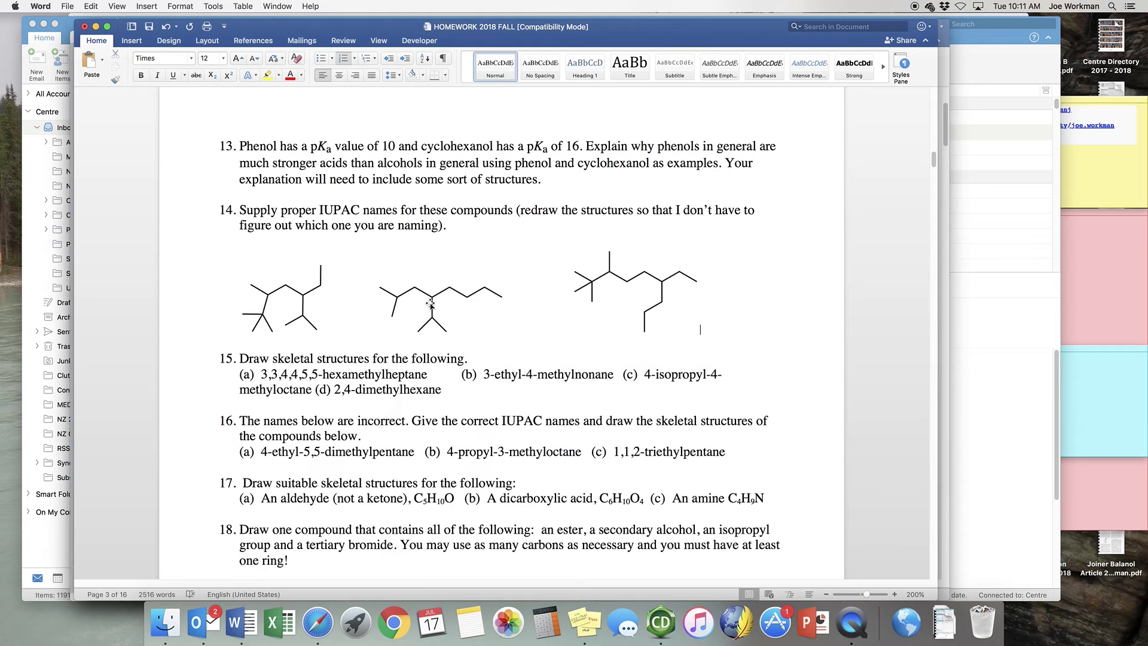
left_click(461, 311)
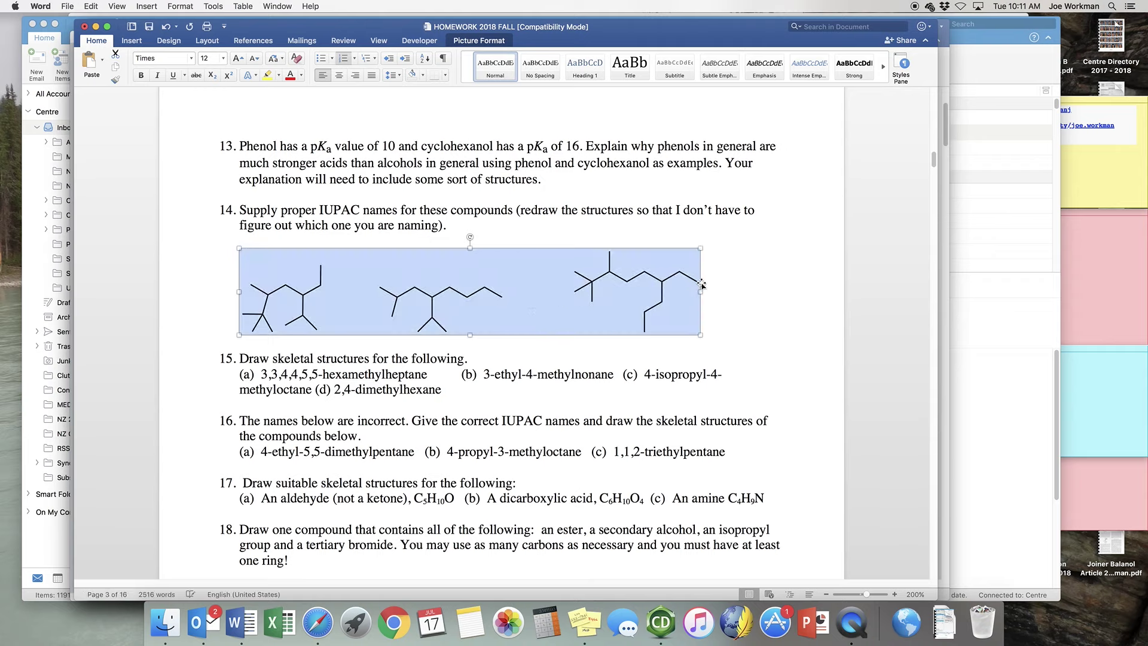
left_click(725, 286)
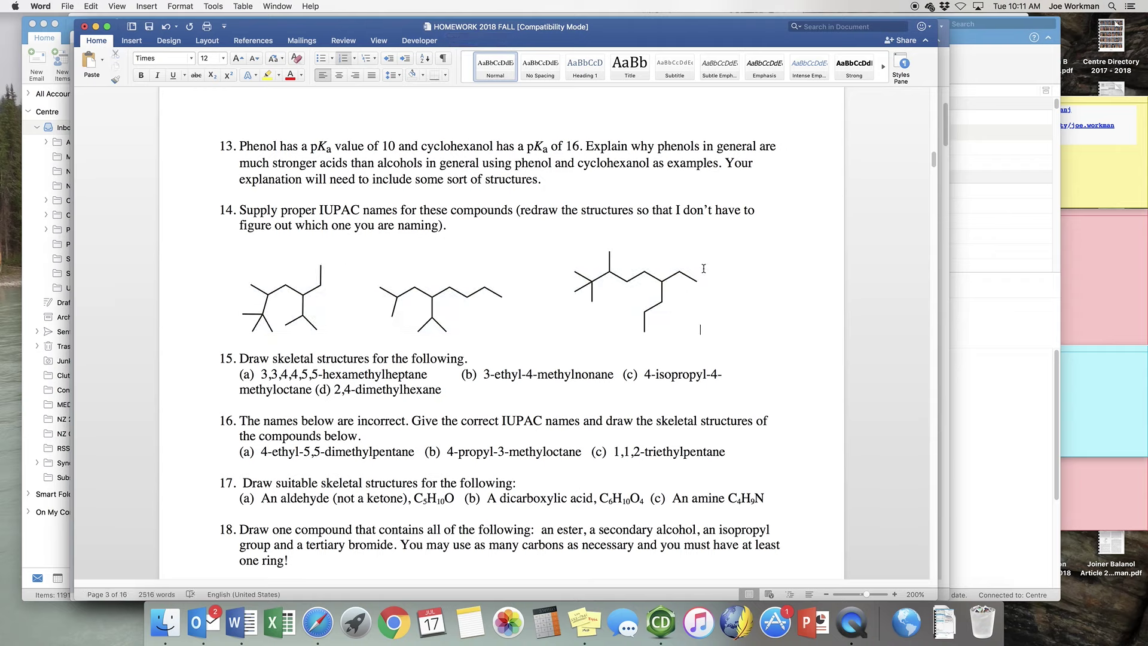
key("super+Tab")
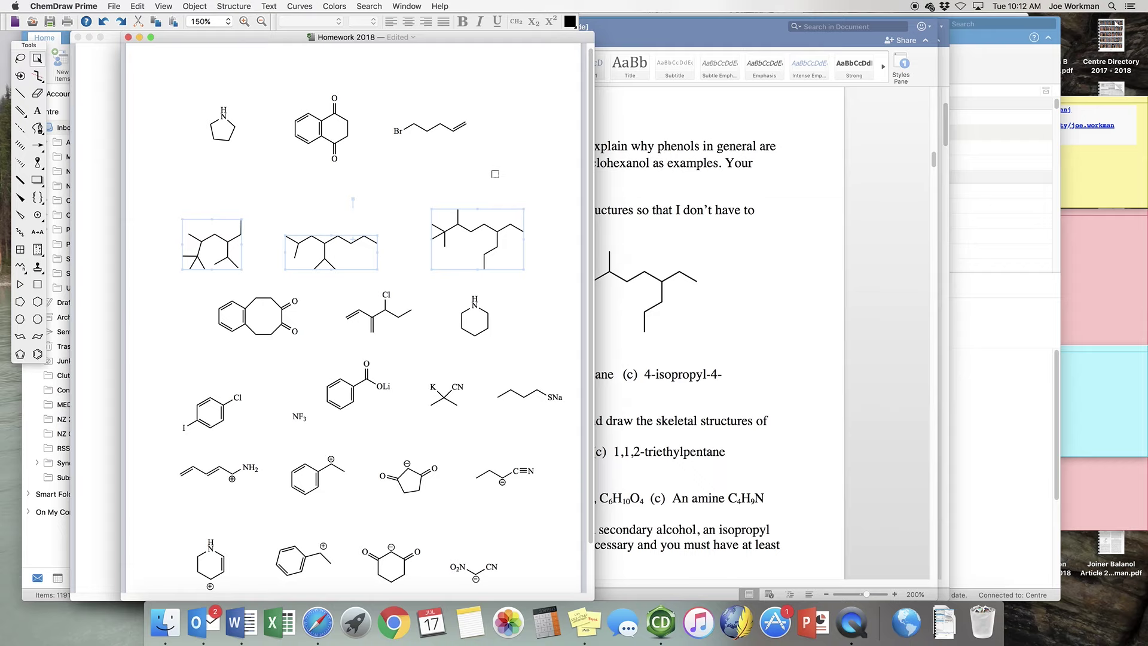
Step: Toggle Fixed Lengths and draw a 20-carbon zigzag chain across the top of the page
left_click(196, 7)
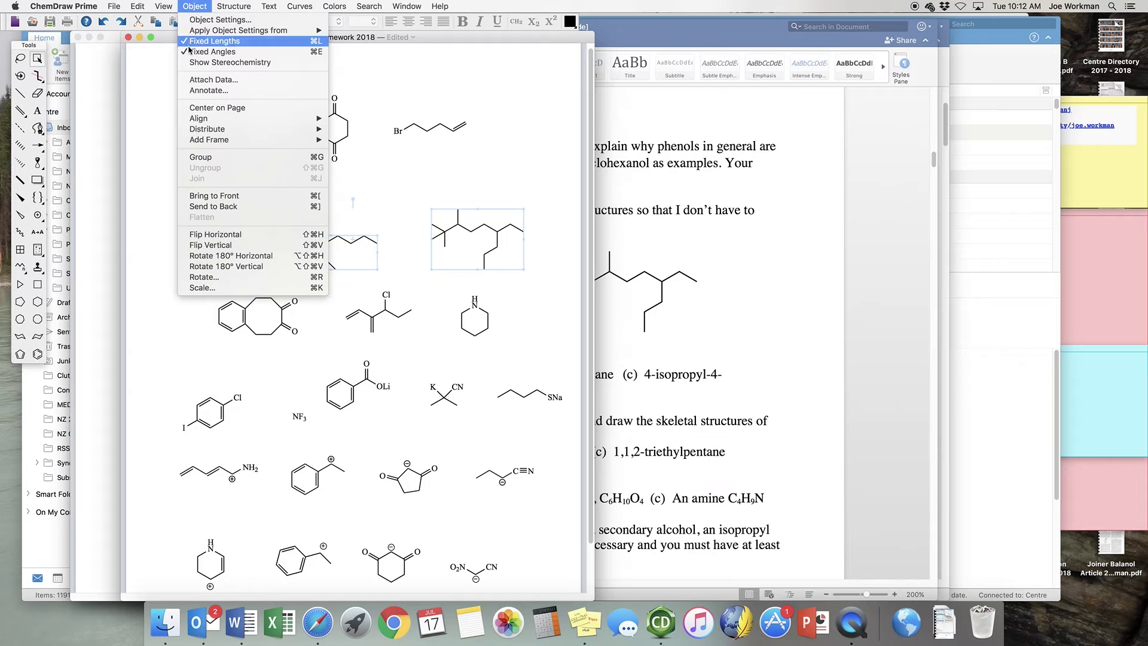
left_click(189, 44)
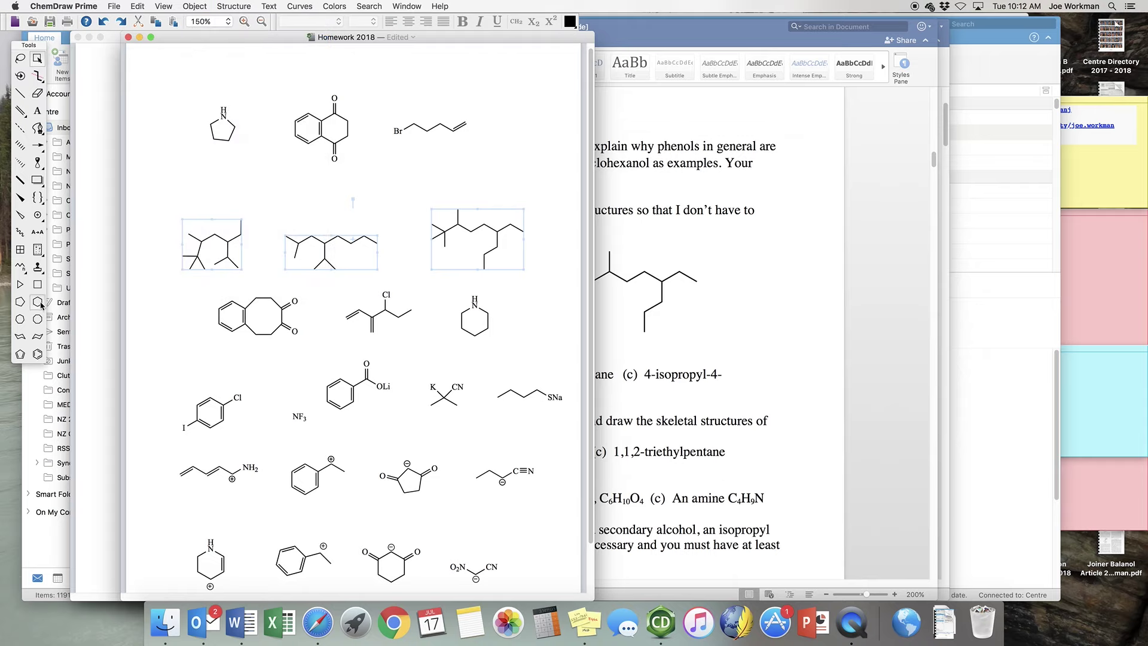
left_click(22, 273)
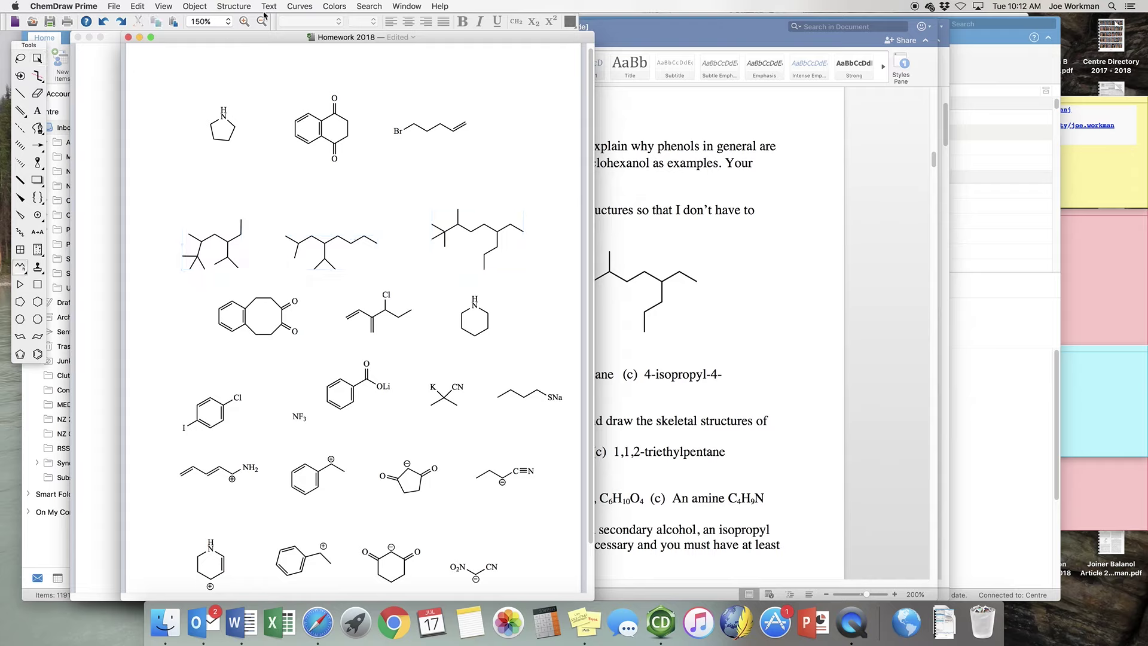
mouse_move(202, 70)
left_mouse_down()
mouse_move(332, 69)
mouse_move(383, 114)
mouse_move(355, 159)
mouse_move(361, 174)
mouse_move(356, 88)
mouse_move(315, 62)
mouse_move(296, 76)
mouse_move(426, 76)
left_mouse_up()
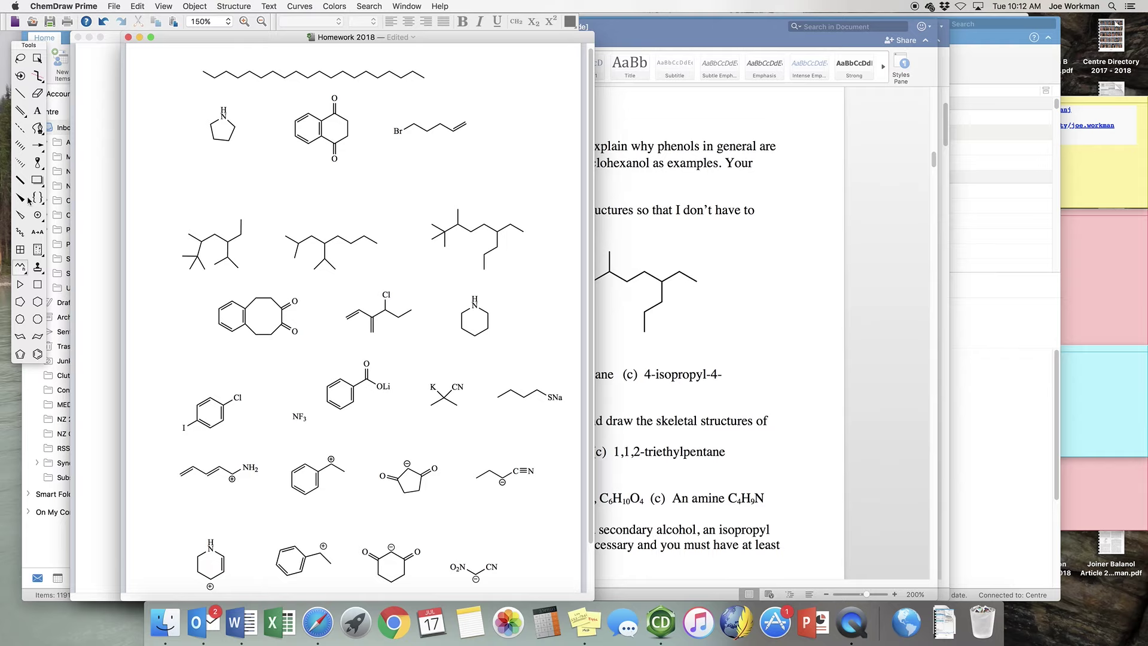
left_click(196, 6)
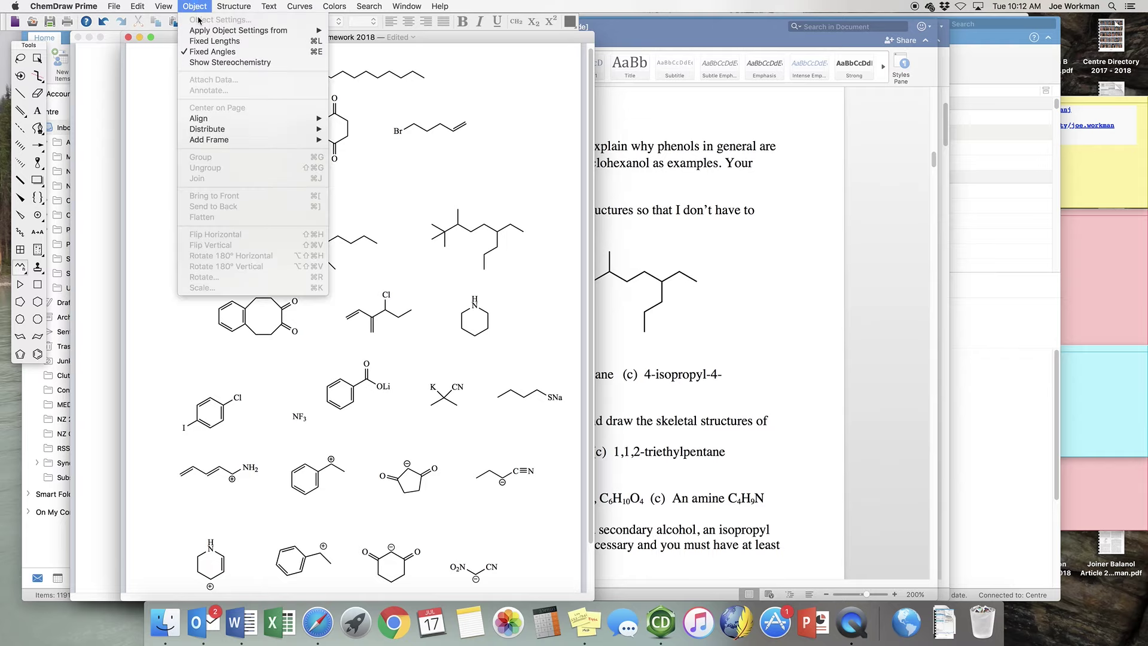
Step: Toggle Fixed Lengths back, then add a wedged bond up and a hashed bond down near the chain's left end
left_click(199, 42)
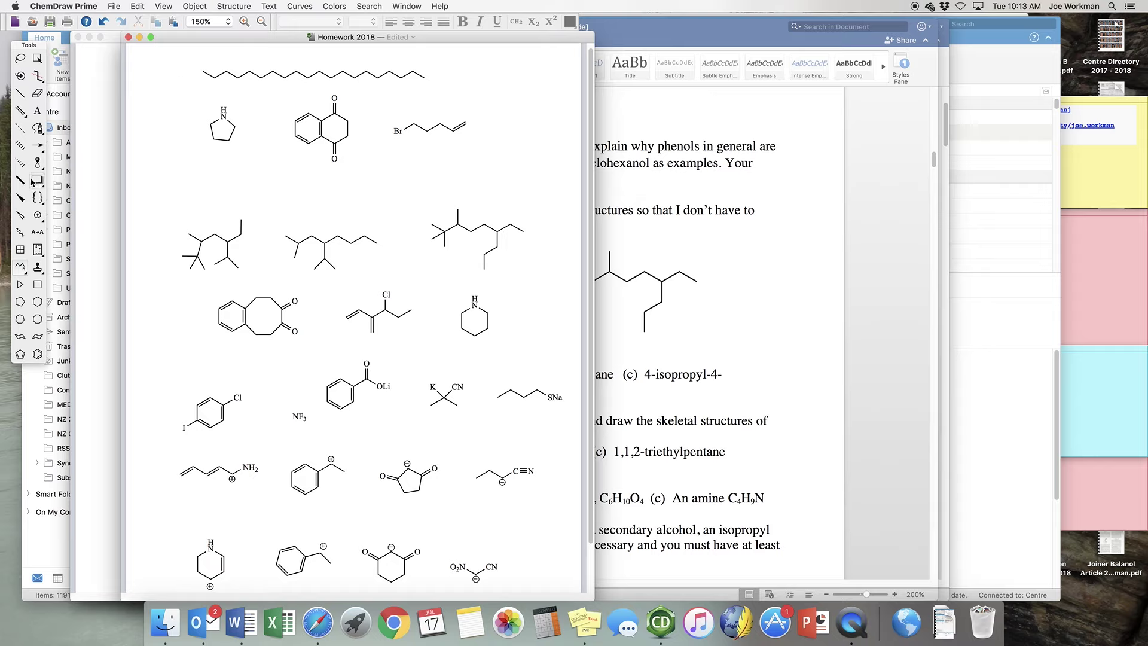
left_click(21, 199)
left_click_drag(228, 72, 228, 53)
left_click(20, 161)
left_click(232, 109)
Step: Select the chlorobenzene's Cl label with the Text tool and colour it red (Other # 1)
left_click(268, 6)
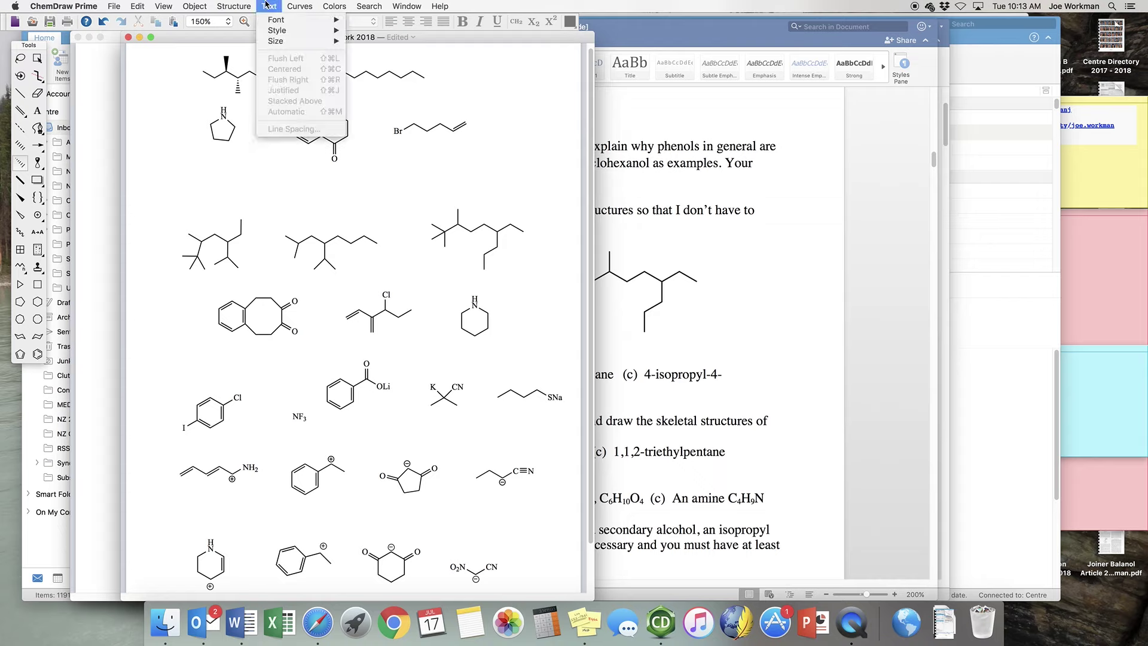
mouse_move(293, 5)
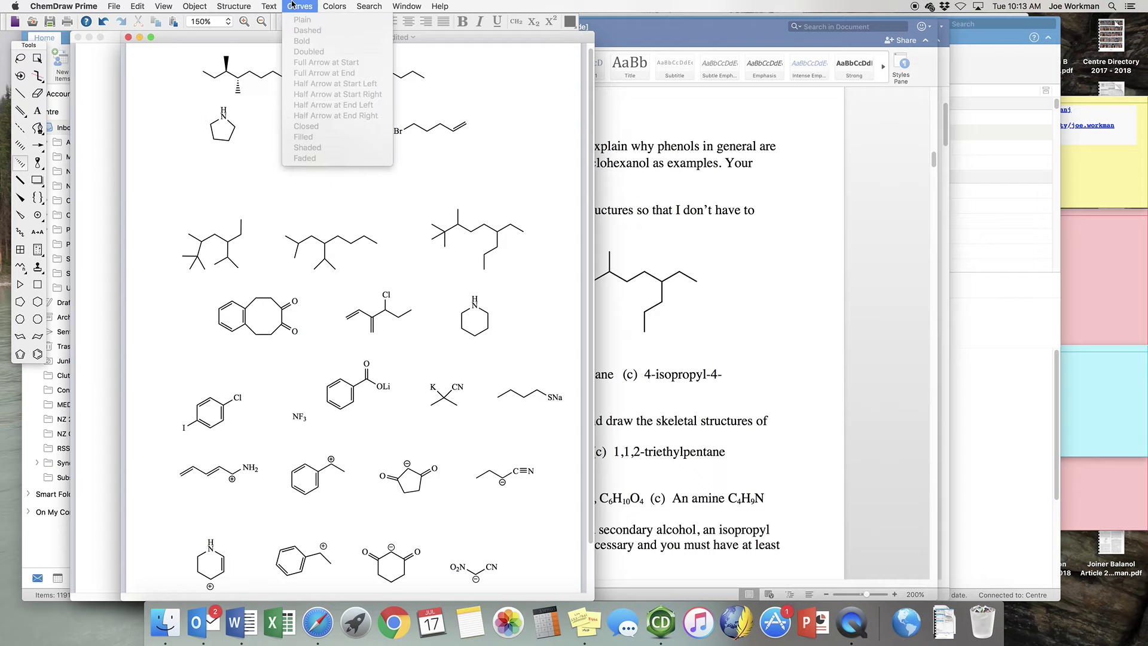
mouse_move(329, 5)
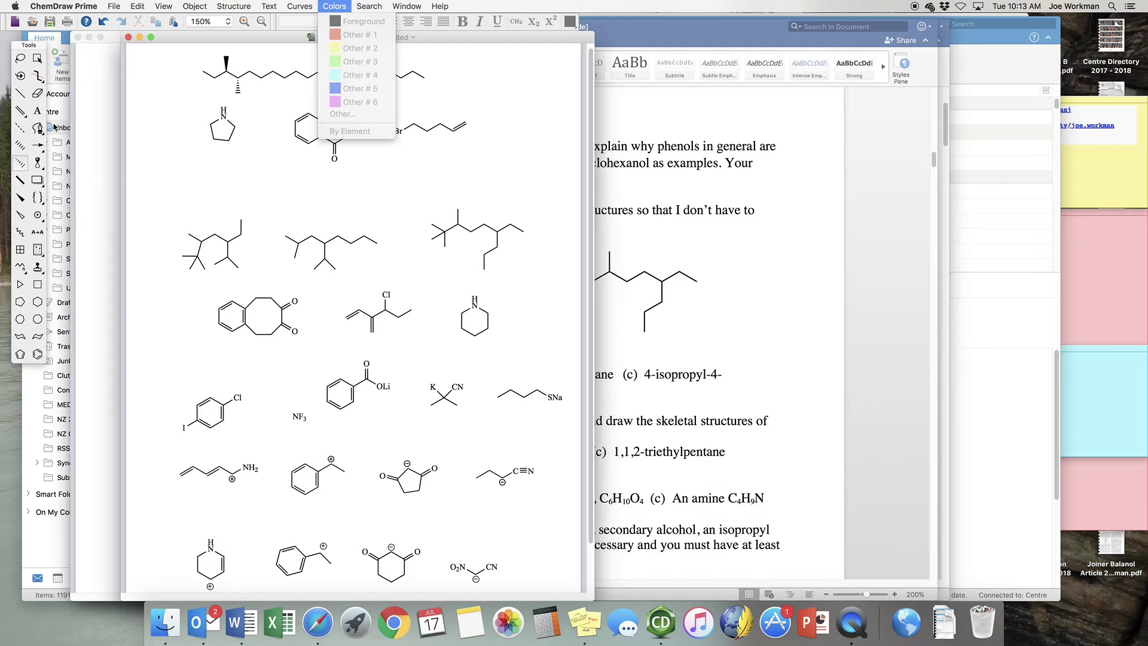
left_click(180, 153)
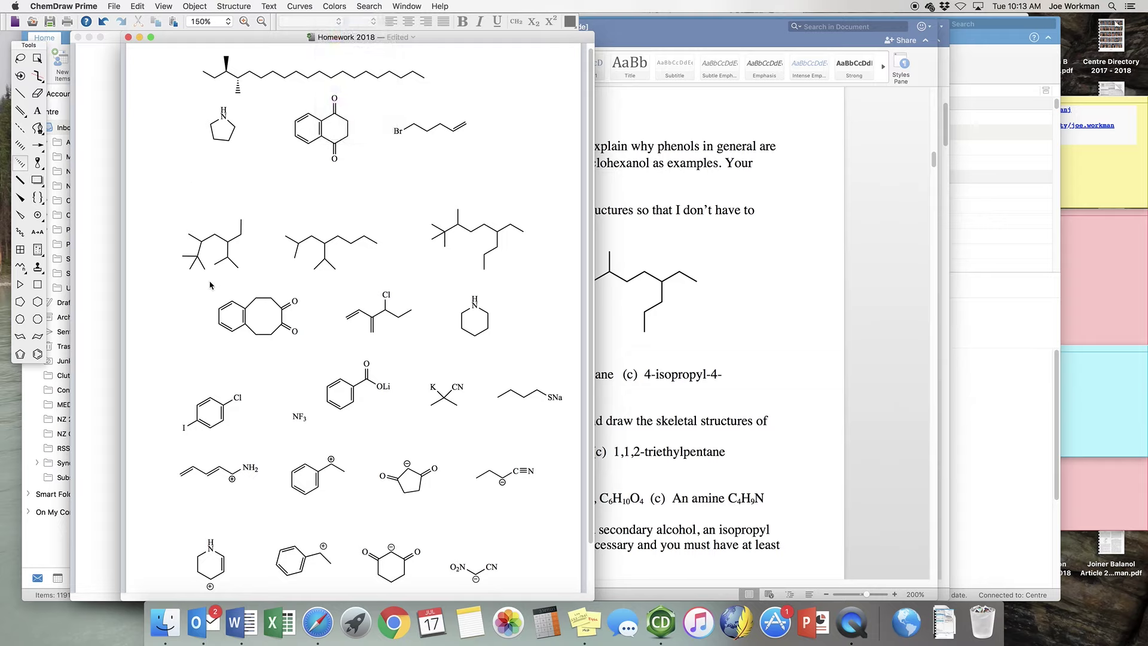
left_click(42, 111)
left_click(237, 397)
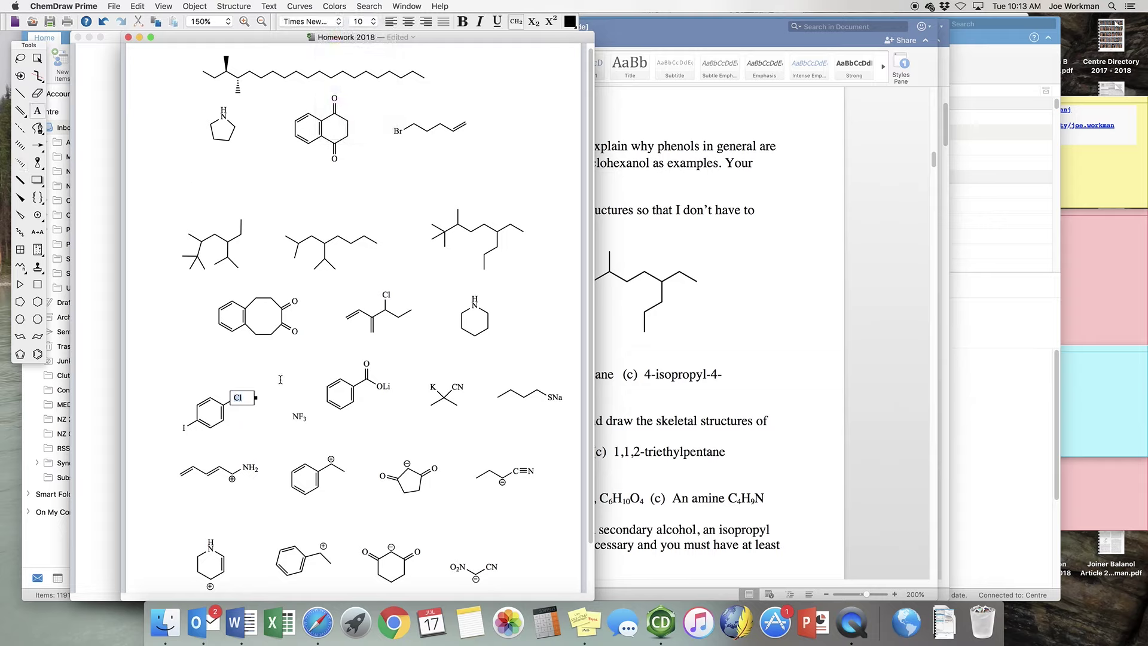
left_click(337, 7)
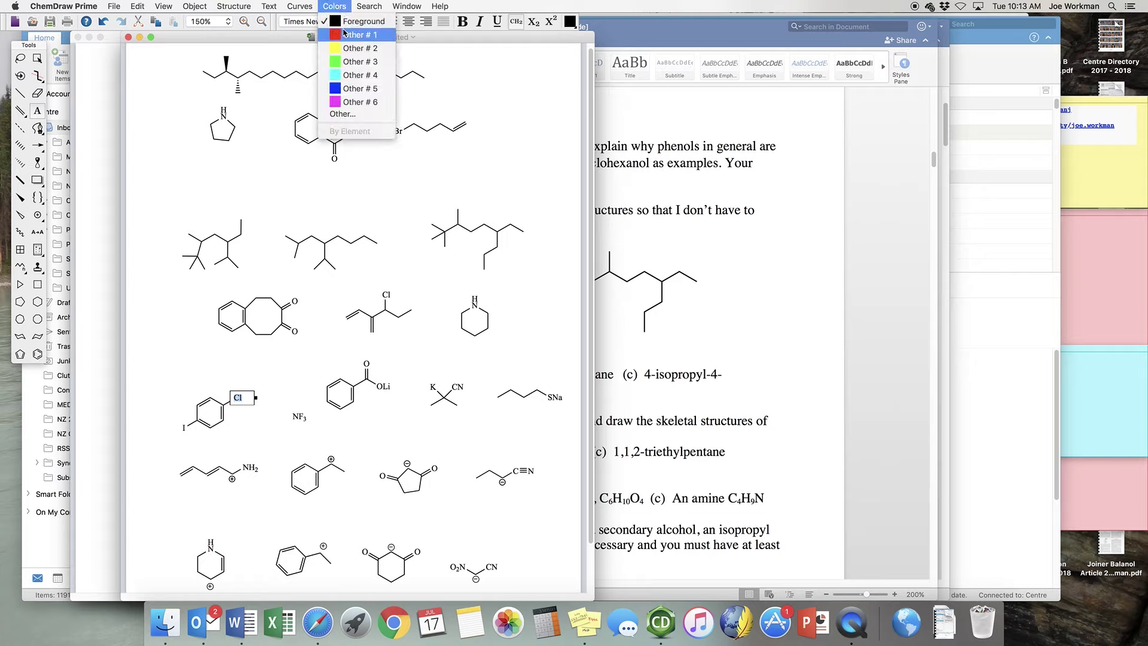
left_click(344, 34)
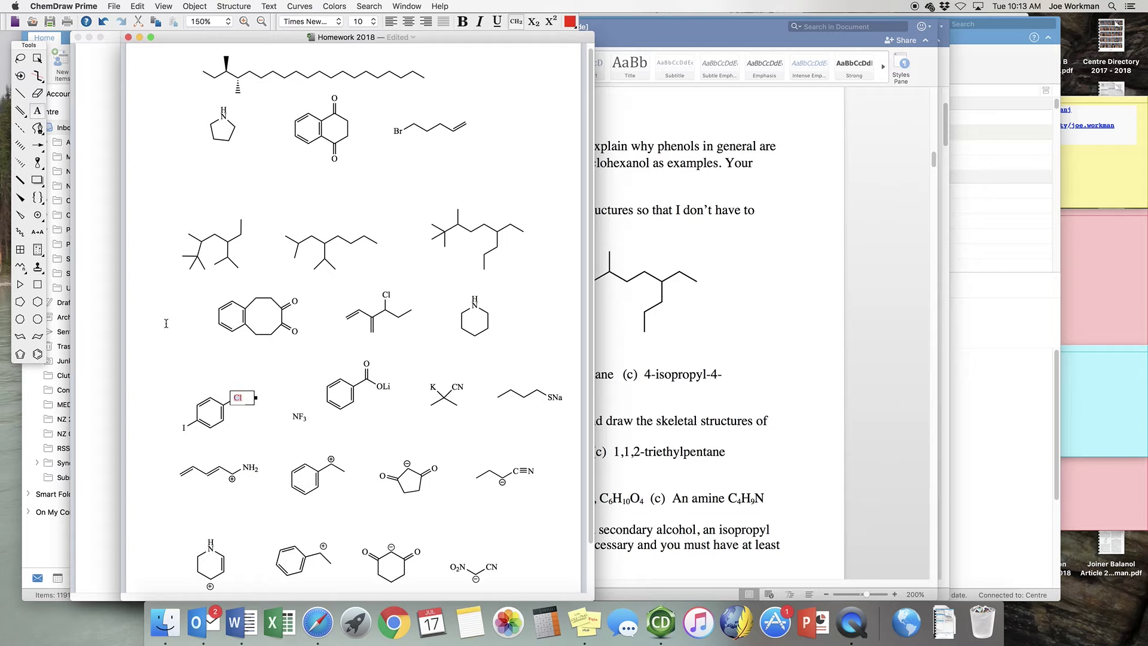
left_click(166, 324)
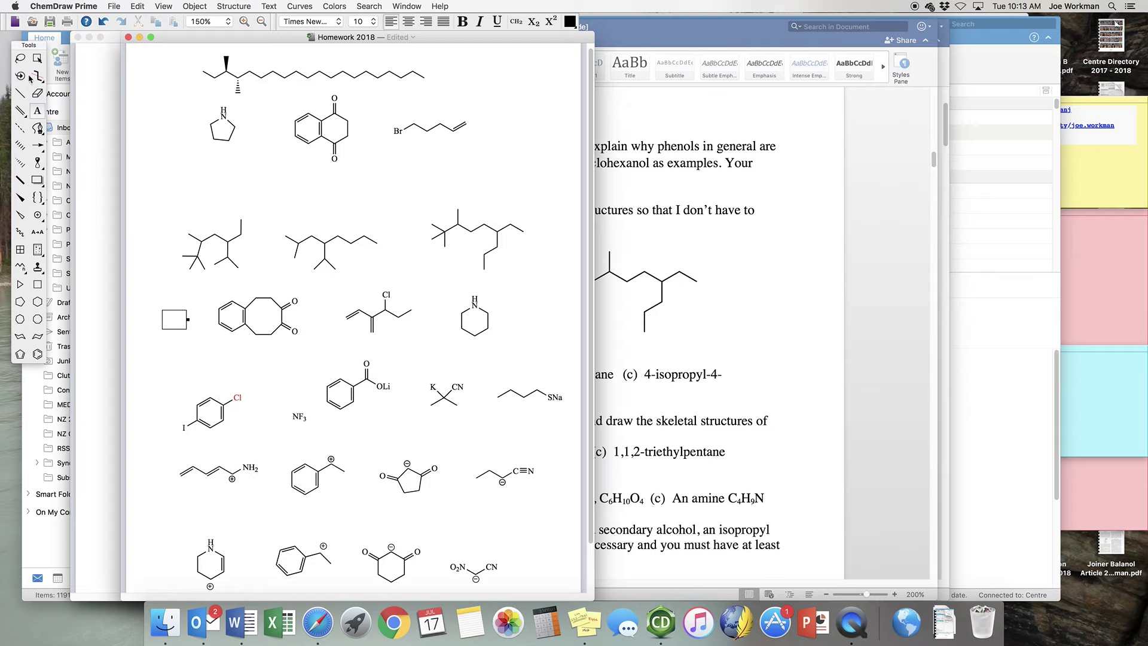
Step: Lasso-select the whole iodochlorobenzene structure, then bring the new Outlook email forward
left_click(20, 58)
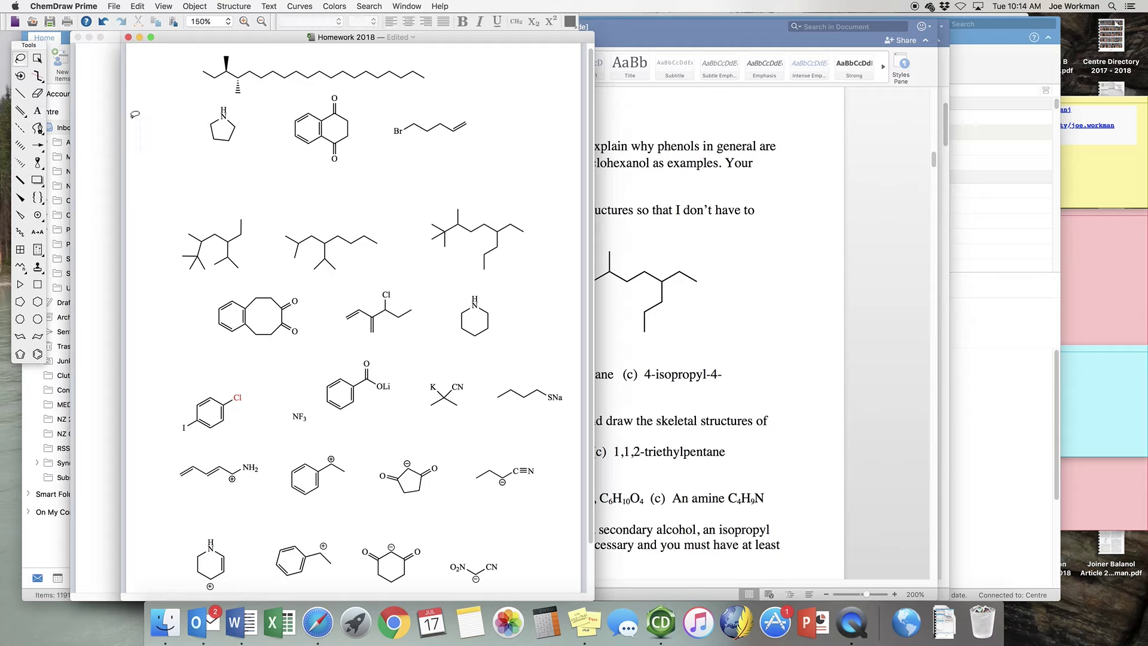
double_click(222, 413)
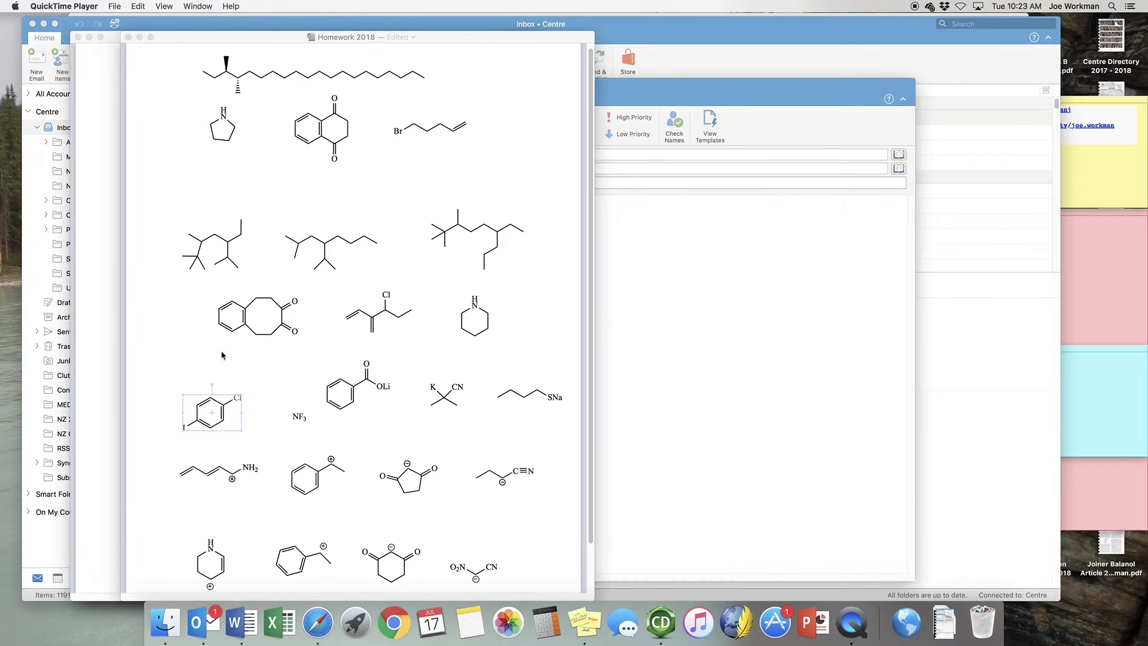
left_click(204, 349)
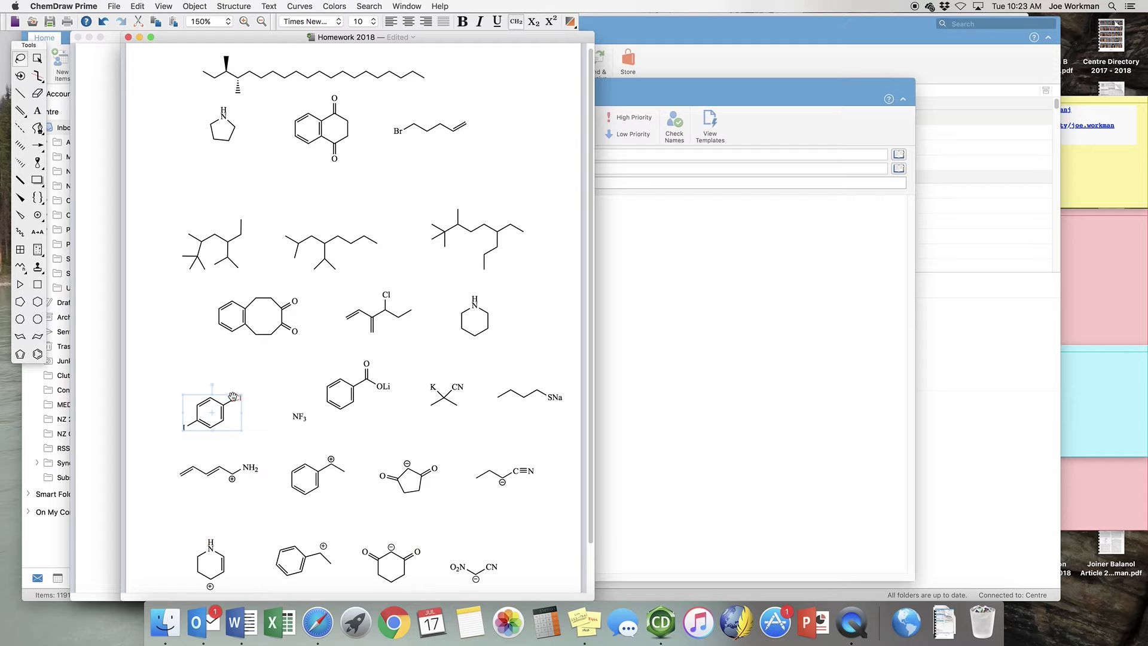
left_click(640, 291)
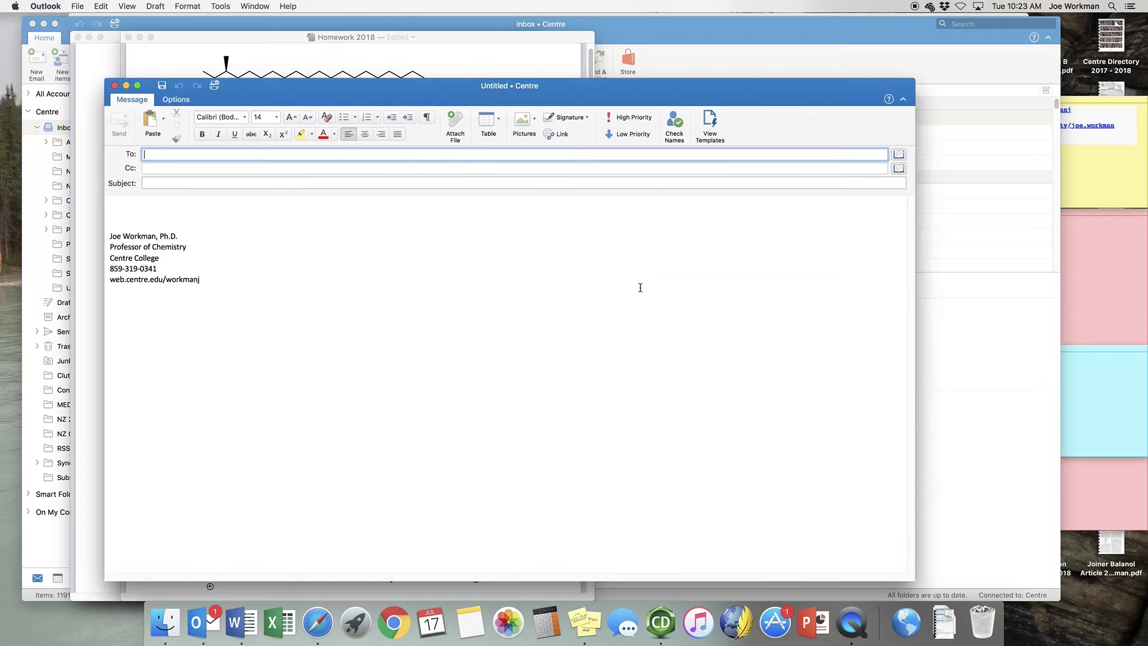
Step: Paste the iodochlorobenzene into the email body above the signature and go back to ChemDraw
left_click(145, 210)
key("super+v")
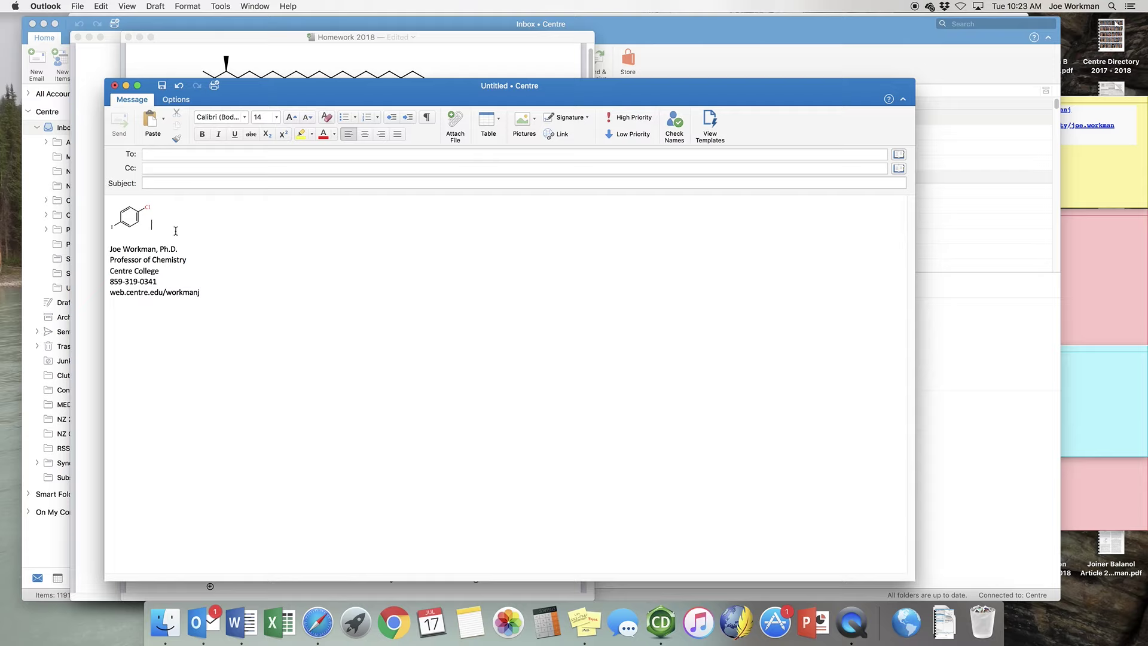
left_click(133, 224)
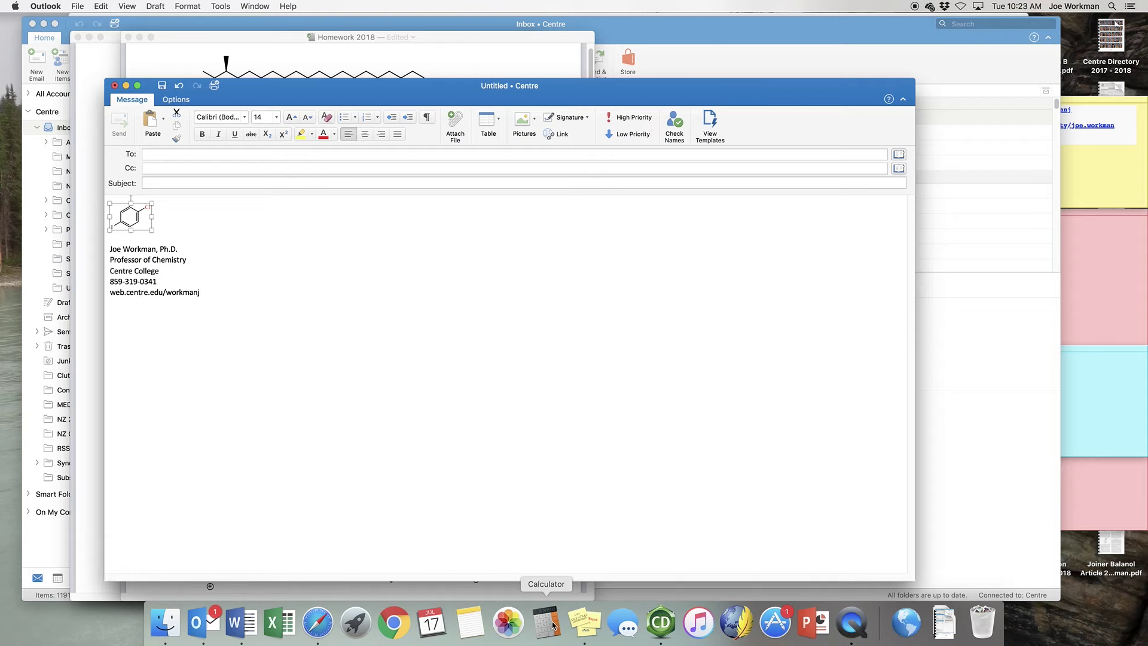
left_click(659, 622)
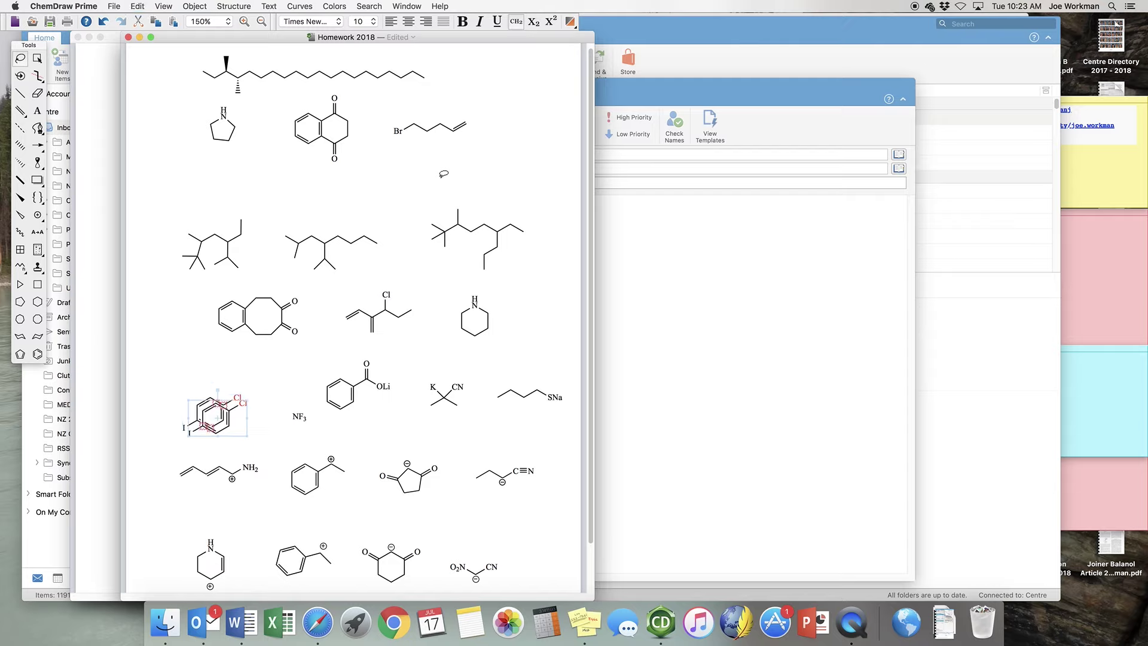
Step: Copy the iodochlorobenzene beside the bromopentene and fuse a six-membered ring onto its lower-right bond, making iodochloronaphthalene
left_click(297, 364)
left_click_drag(297, 364, 567, 148)
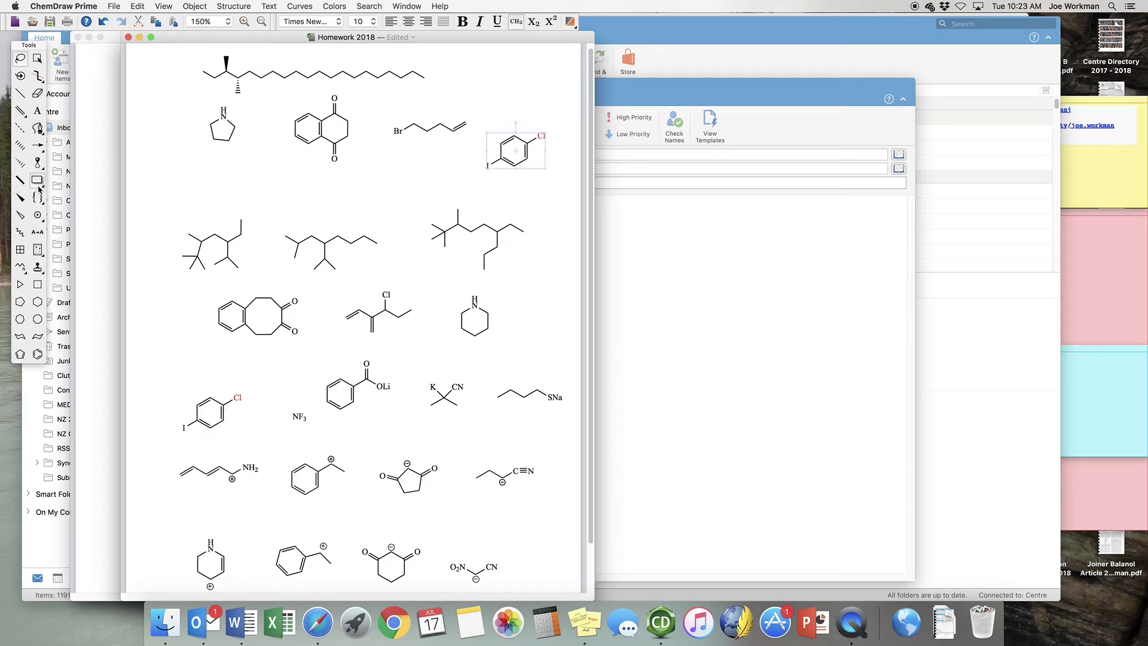
left_click(37, 354)
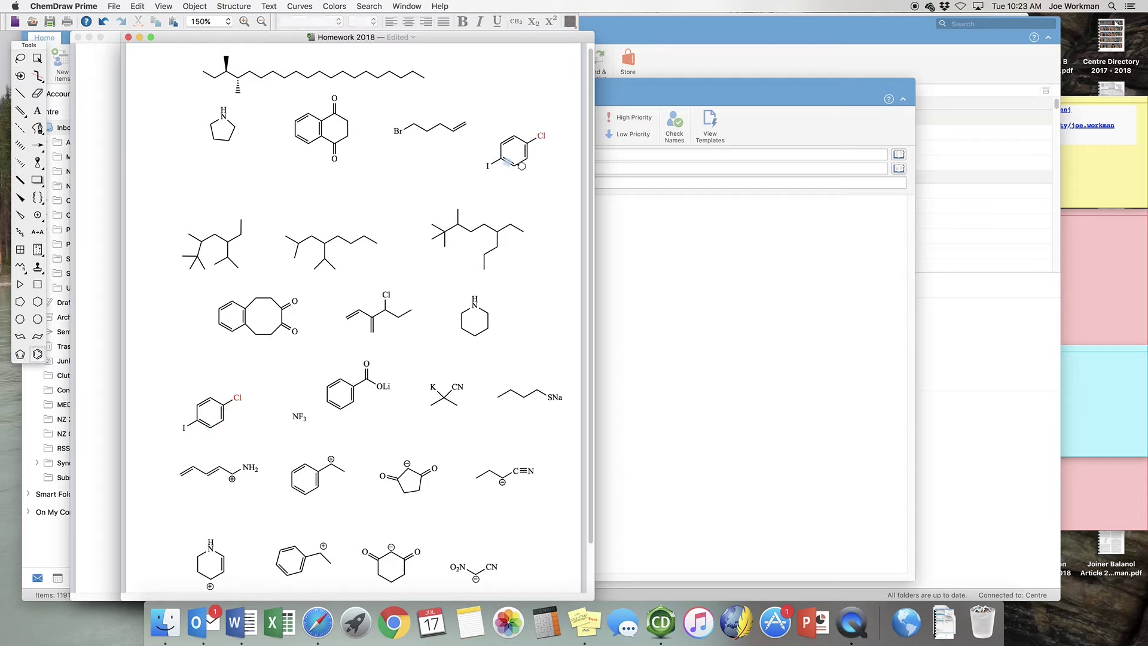
left_click(527, 158)
key("super+z")
left_click(520, 165)
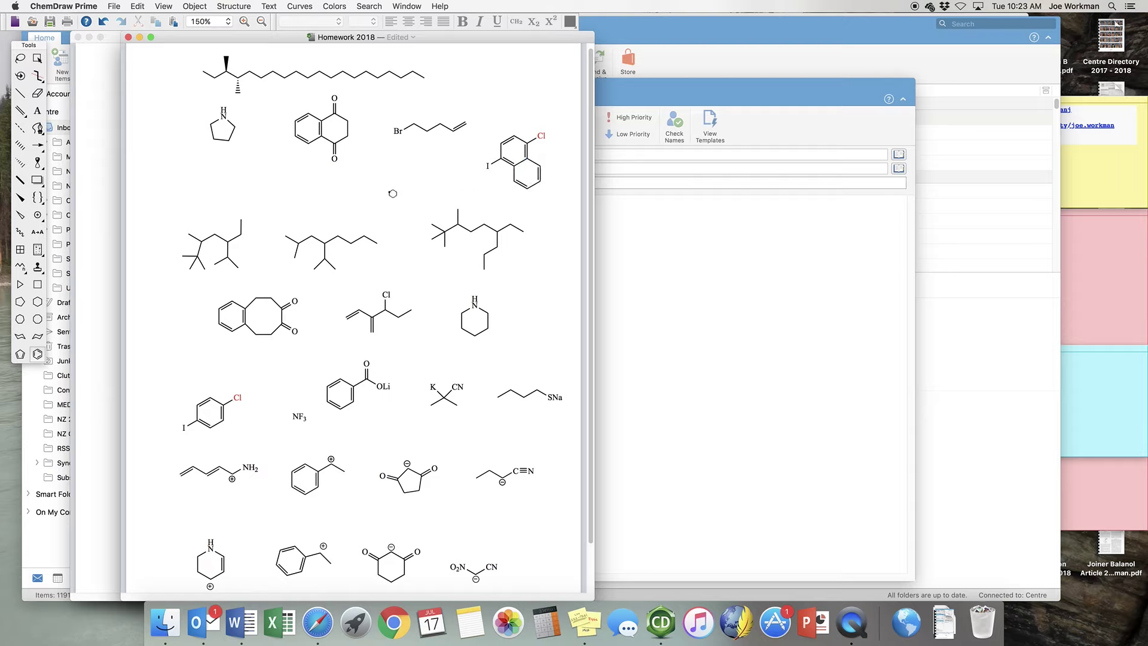